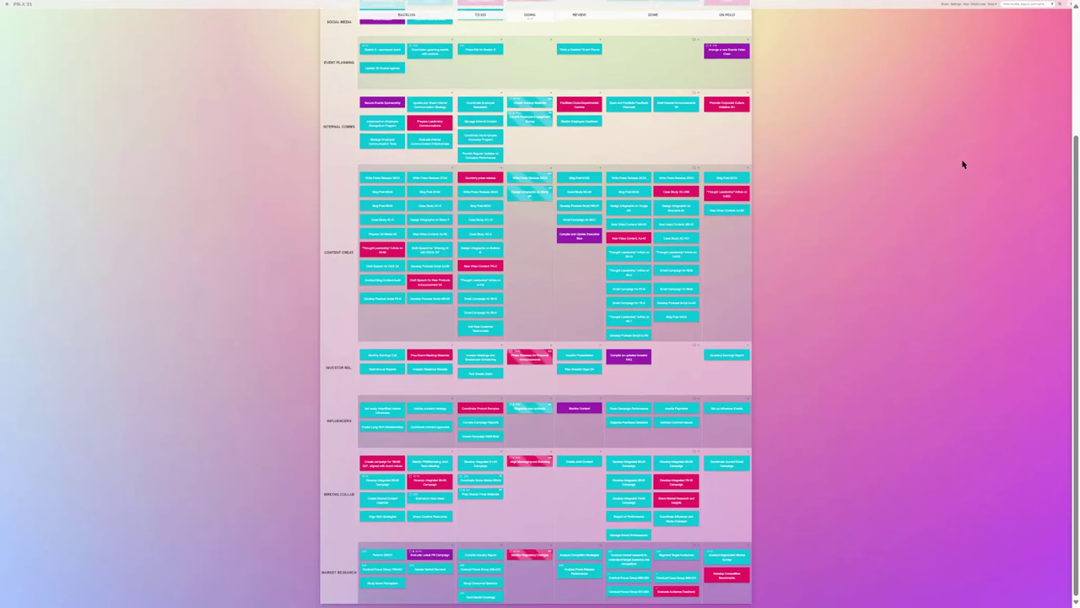
# Return to the top of the PR-X 33 board and enlarge the page to a readable zoom
pyautogui.scroll(3, 962, 164)
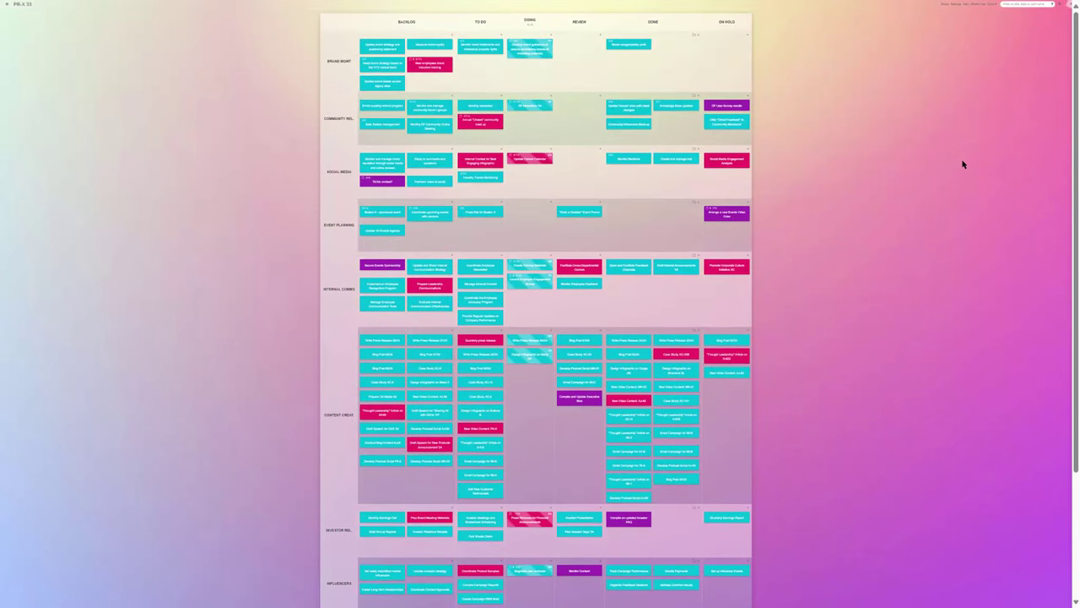
pyautogui.hotkey('ctrl', '0')
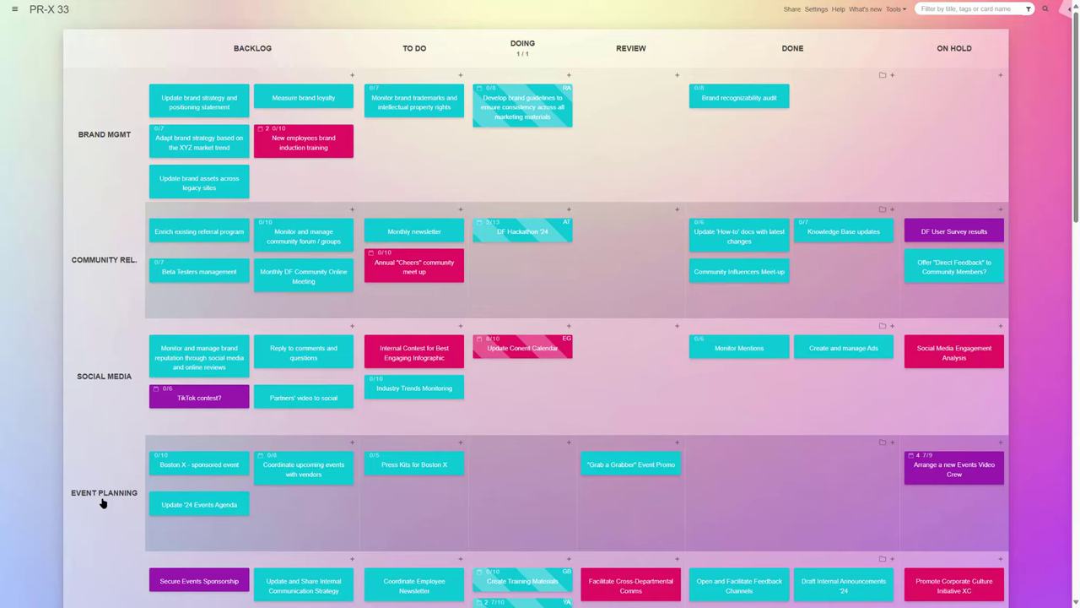
# Collapse Event Planning, Social Media, Internal Comms, Content Creat., Influencers, Mrktng Collab and Market Research swimlanes
pyautogui.click(103, 503)
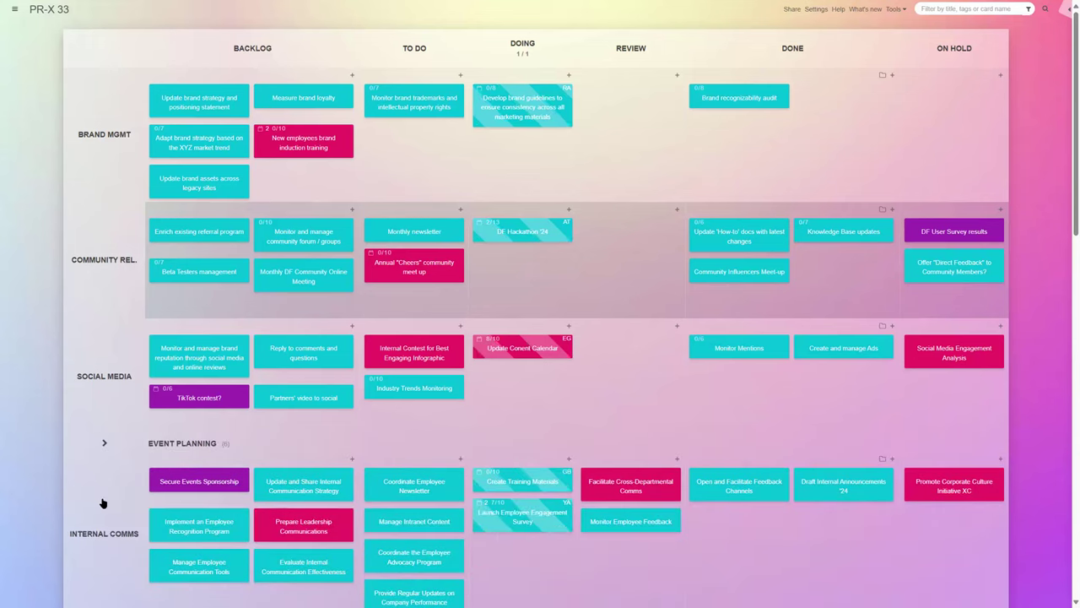
pyautogui.click(95, 412)
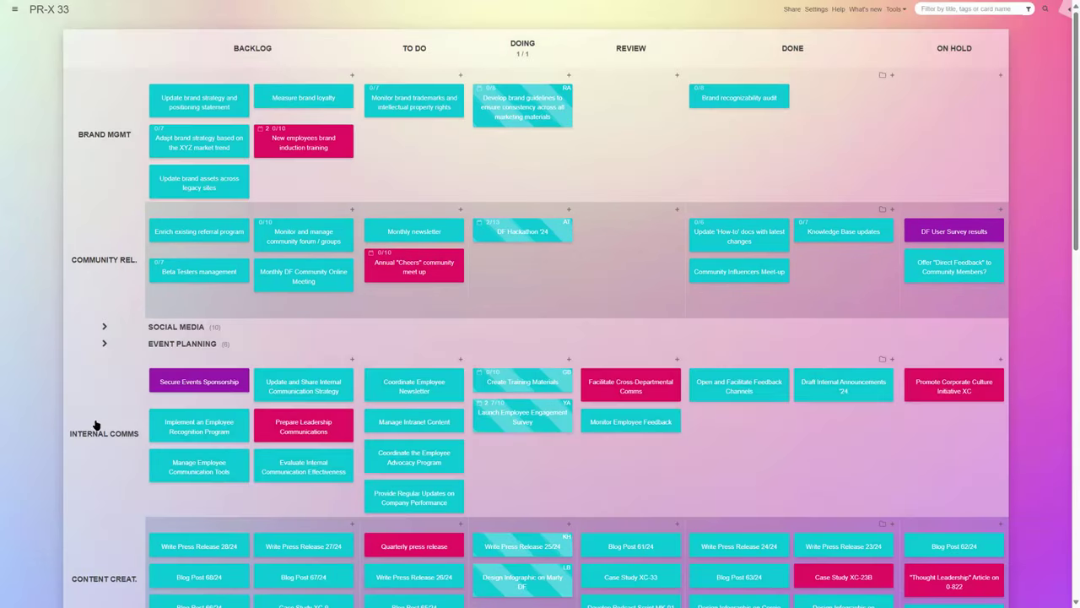
pyautogui.click(95, 424)
pyautogui.click(97, 442)
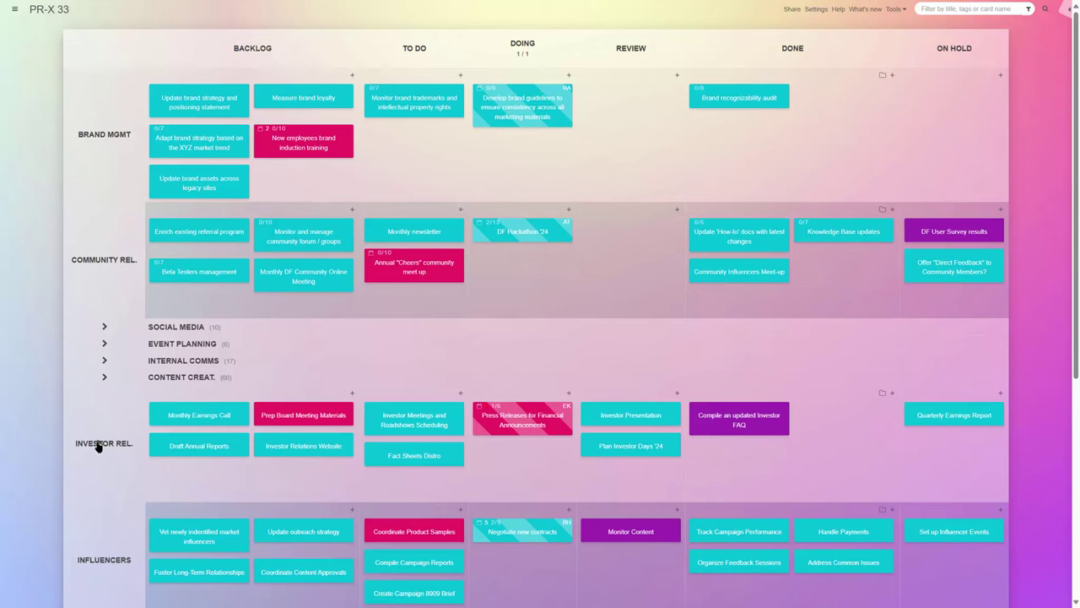
pyautogui.click(97, 557)
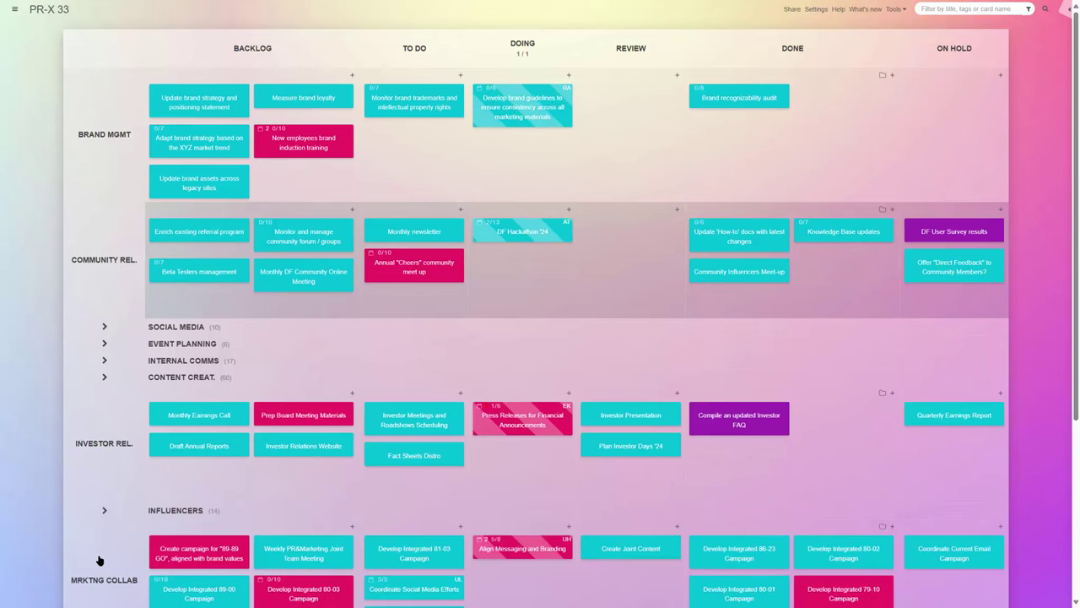
pyautogui.click(98, 559)
pyautogui.click(99, 559)
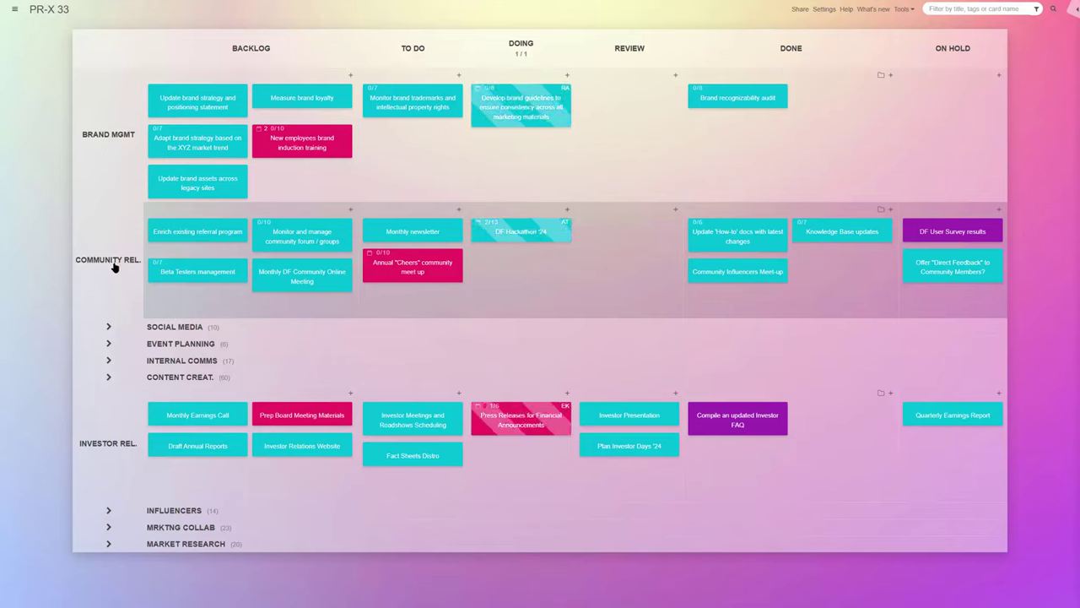
# Expand the Social Media, Event Planning, Internal Comms and Content Creat. swimlanes again
pyautogui.click(192, 329)
pyautogui.click(206, 447)
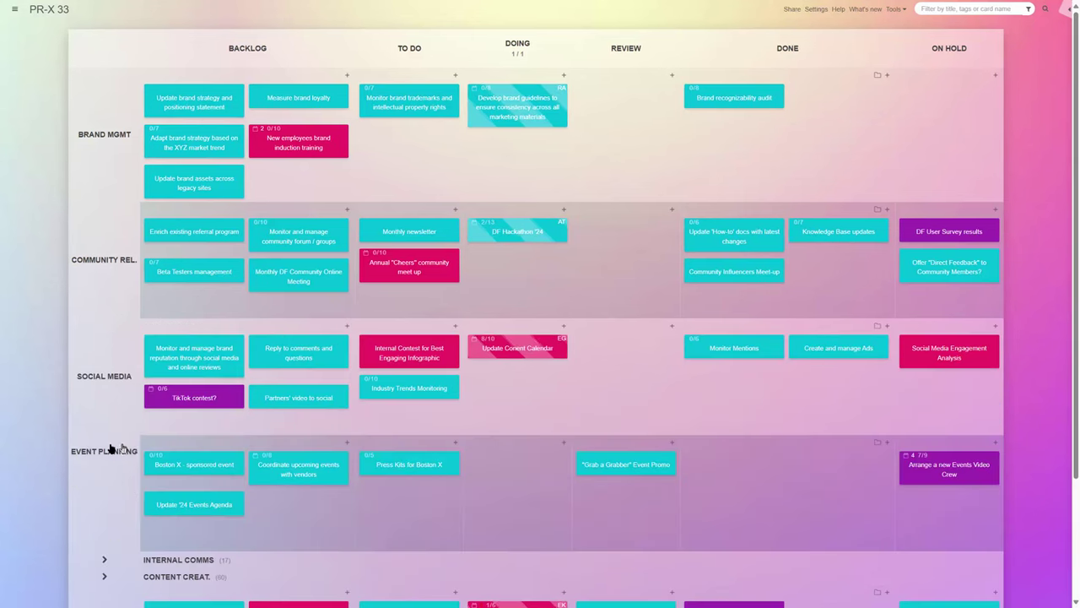
pyautogui.scroll(-1, 27, 450)
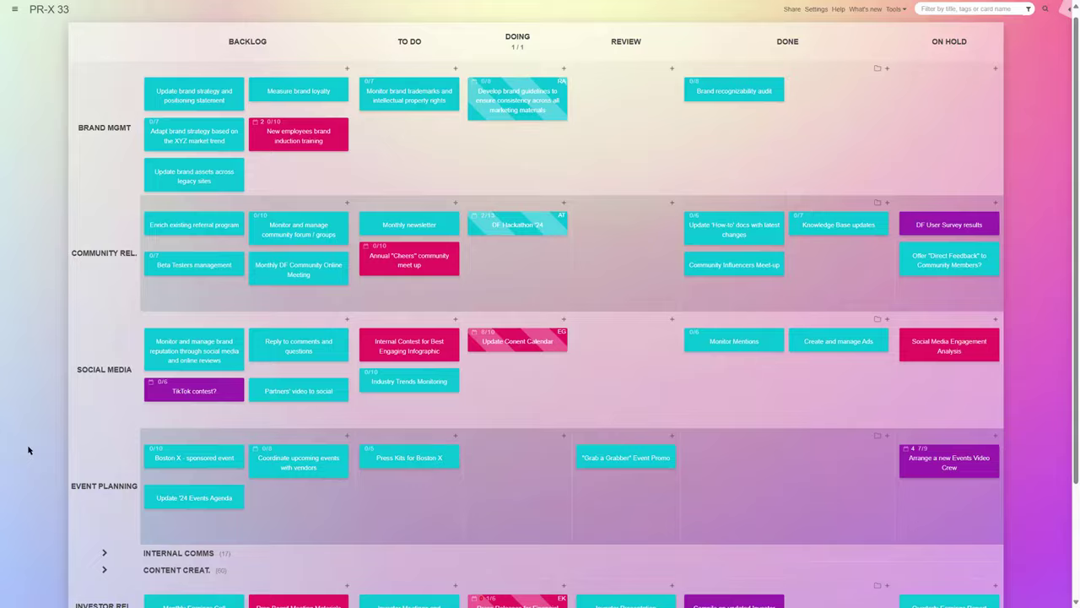
pyautogui.scroll(-3, 28, 450)
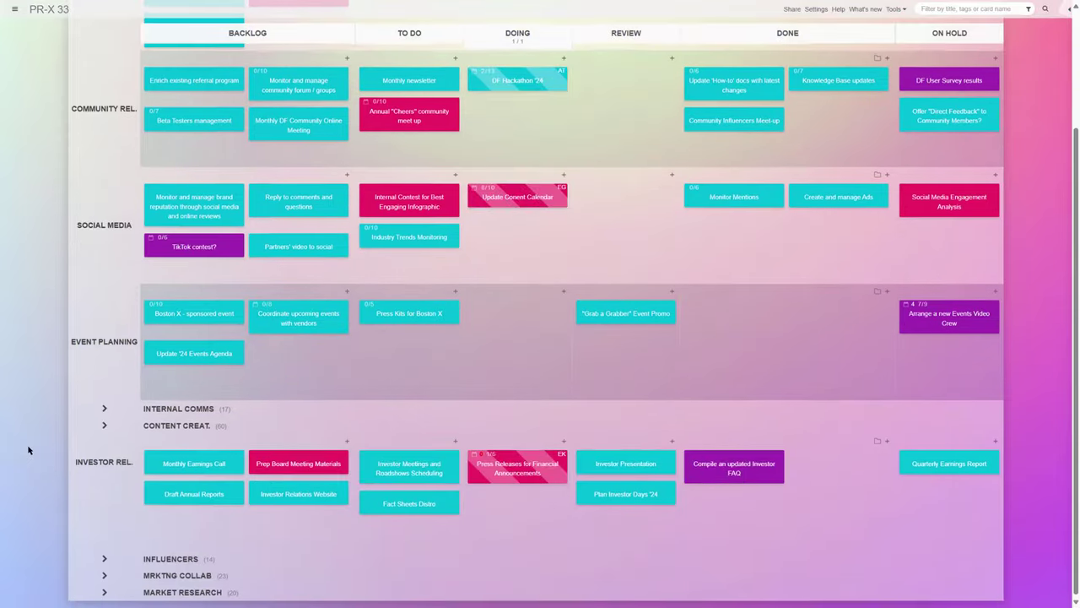
pyautogui.click(193, 411)
pyautogui.scroll(-3, 23, 424)
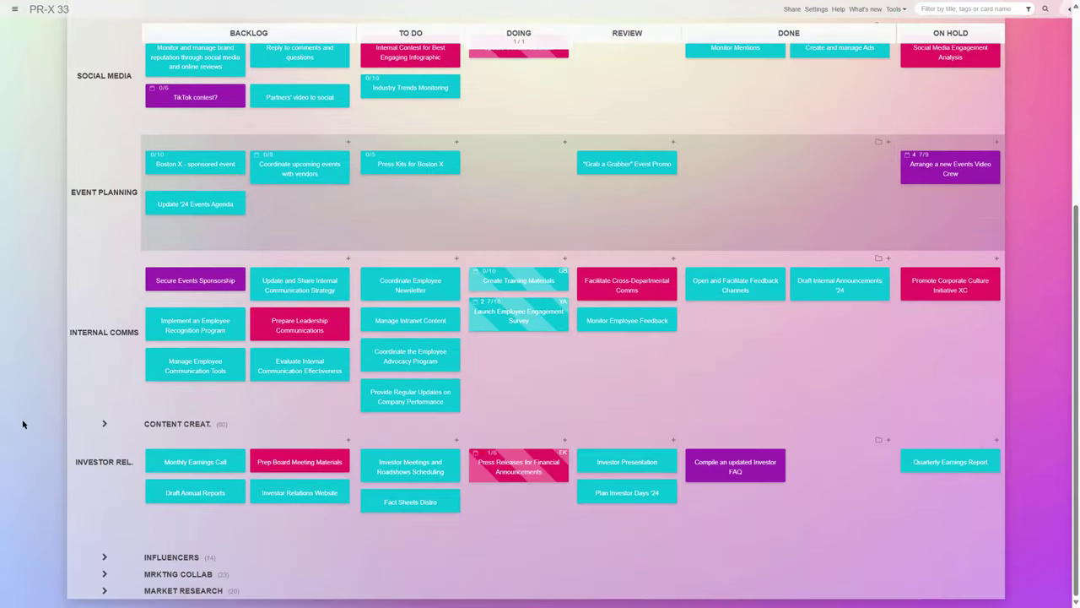
pyautogui.click(53, 425)
# Expand the Influencers, Mrktng Collab and Market Research swimlanes, then return to the board's top
pyautogui.scroll(-5, 48, 425)
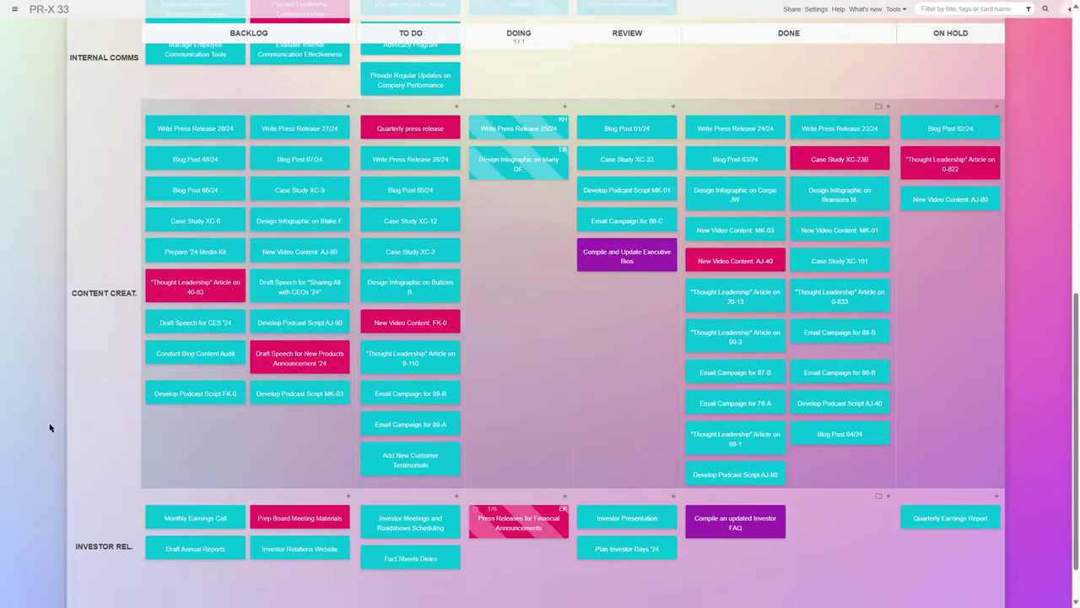
pyautogui.scroll(-1, 49, 428)
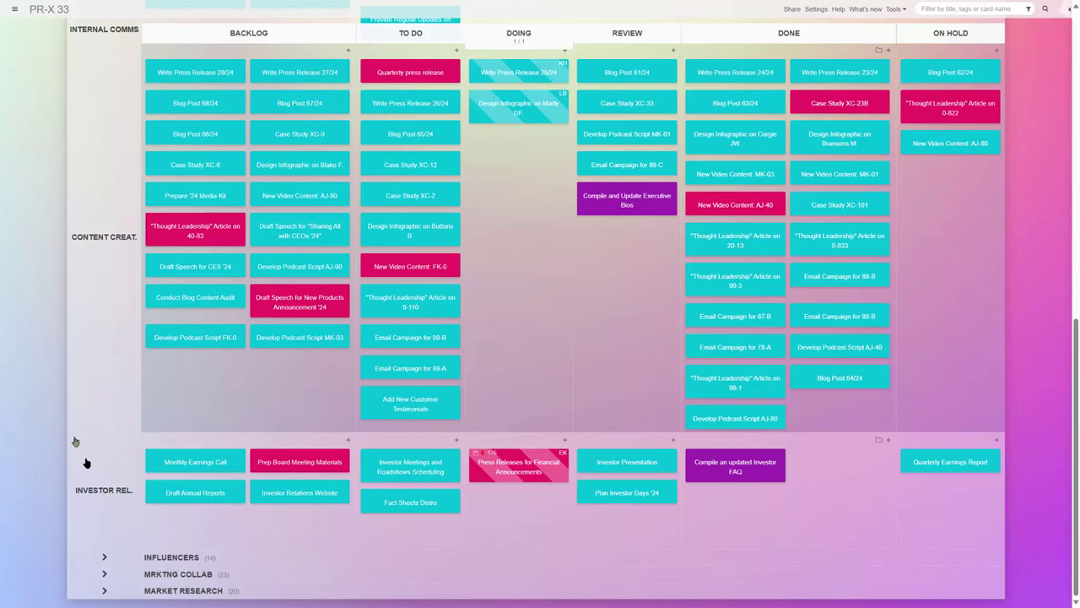
pyautogui.click(152, 557)
pyautogui.scroll(-2, 46, 508)
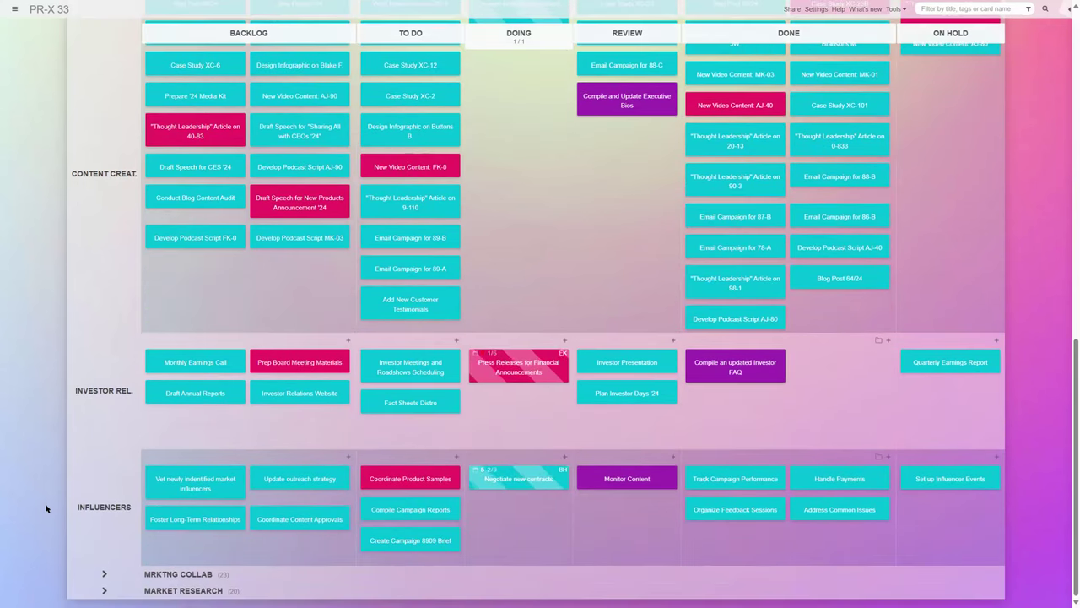
pyautogui.click(165, 573)
pyautogui.scroll(-2, 168, 576)
pyautogui.click(169, 581)
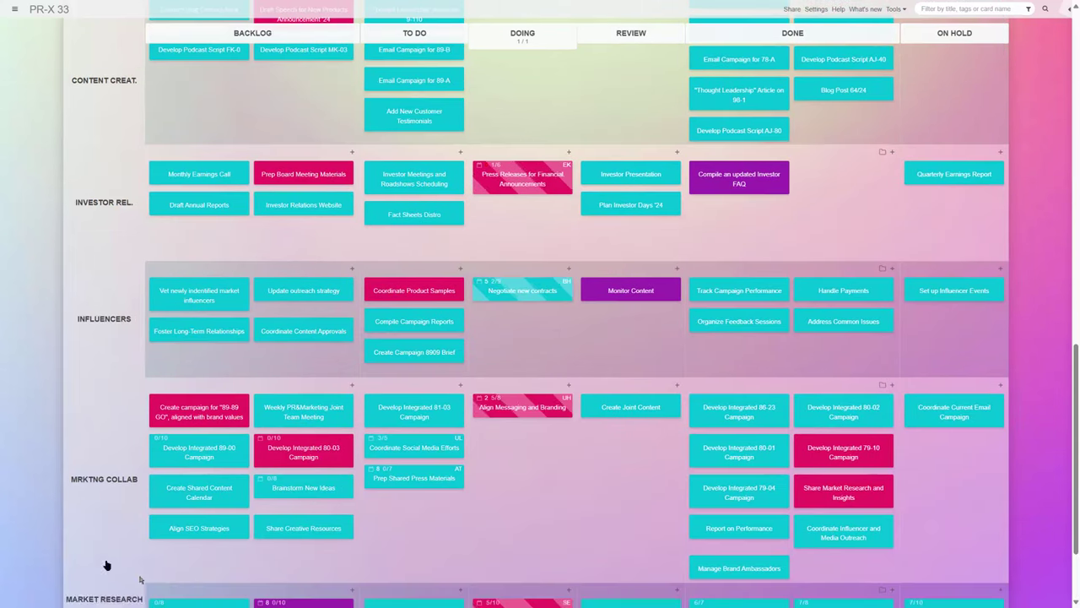
pyautogui.scroll(-2, 27, 463)
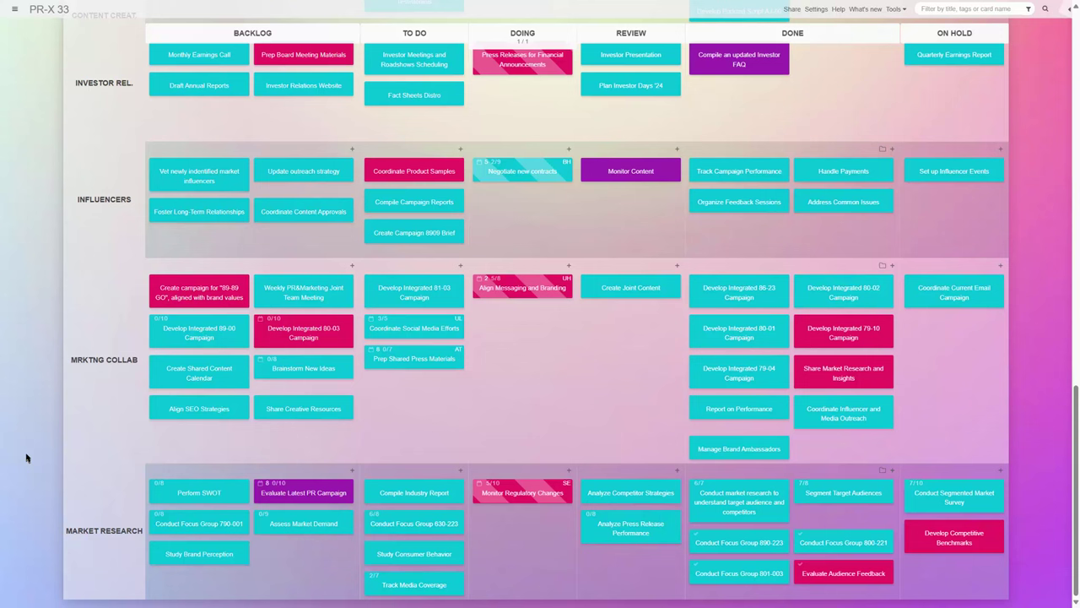
pyautogui.scroll(10, 26, 457)
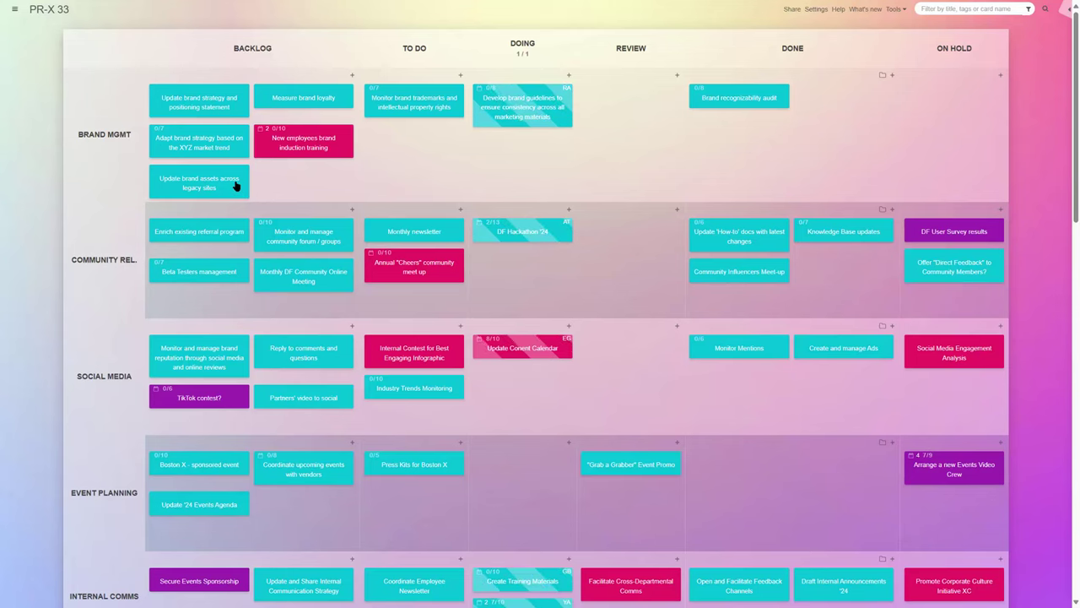
pyautogui.click(353, 75)
pyautogui.click(387, 204)
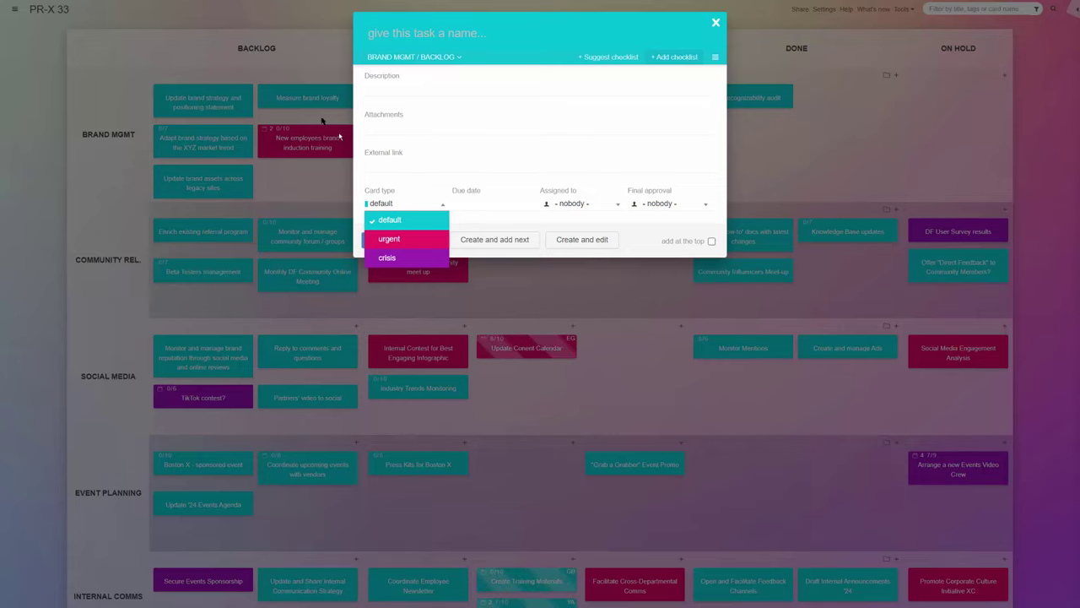
pyautogui.click(80, 73)
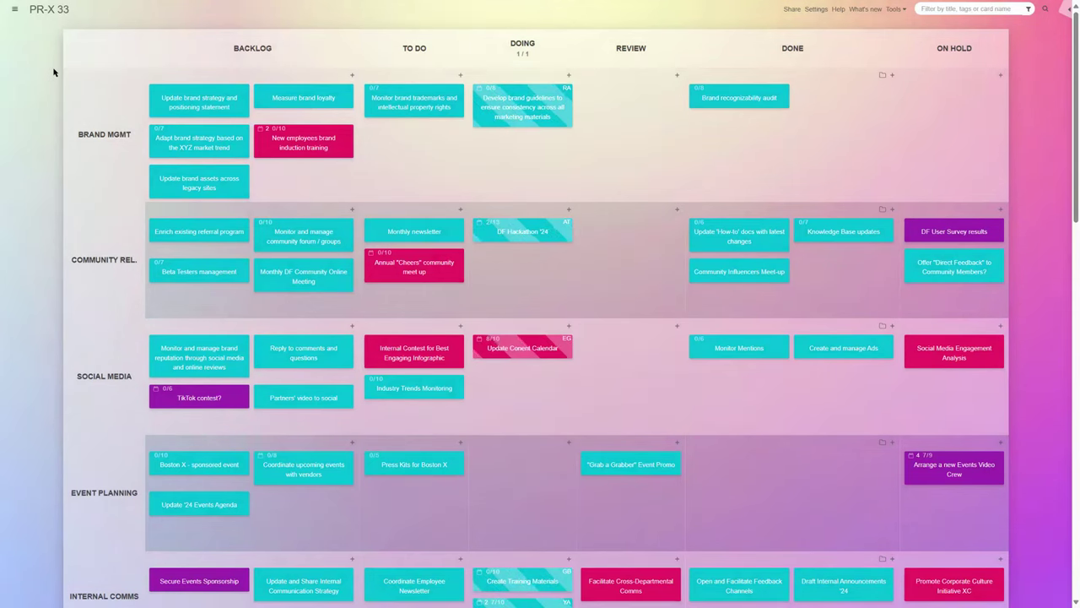
pyautogui.click(1031, 10)
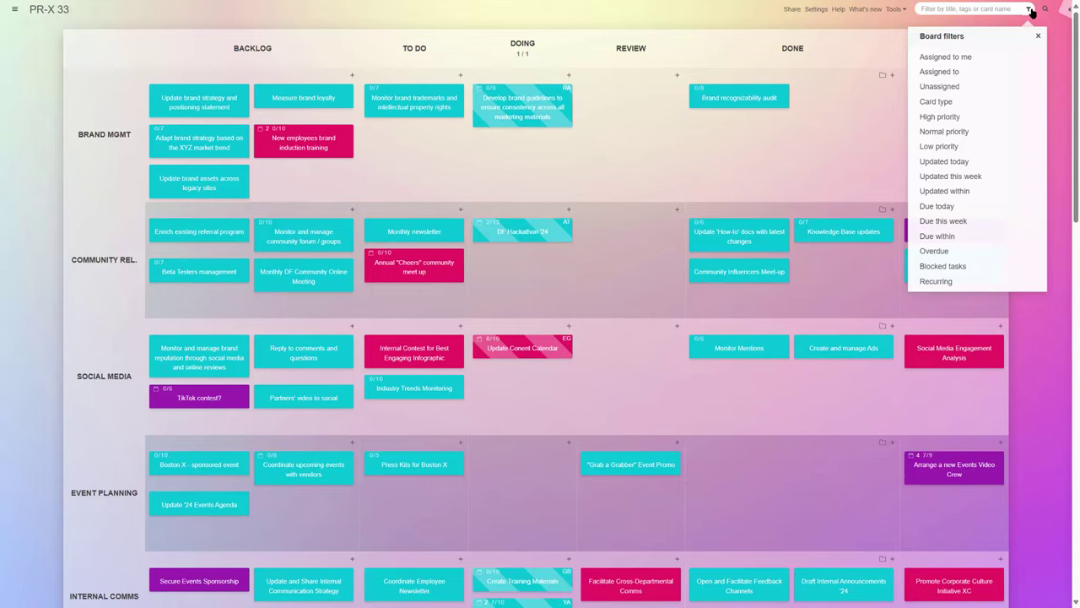
pyautogui.click(1024, 101)
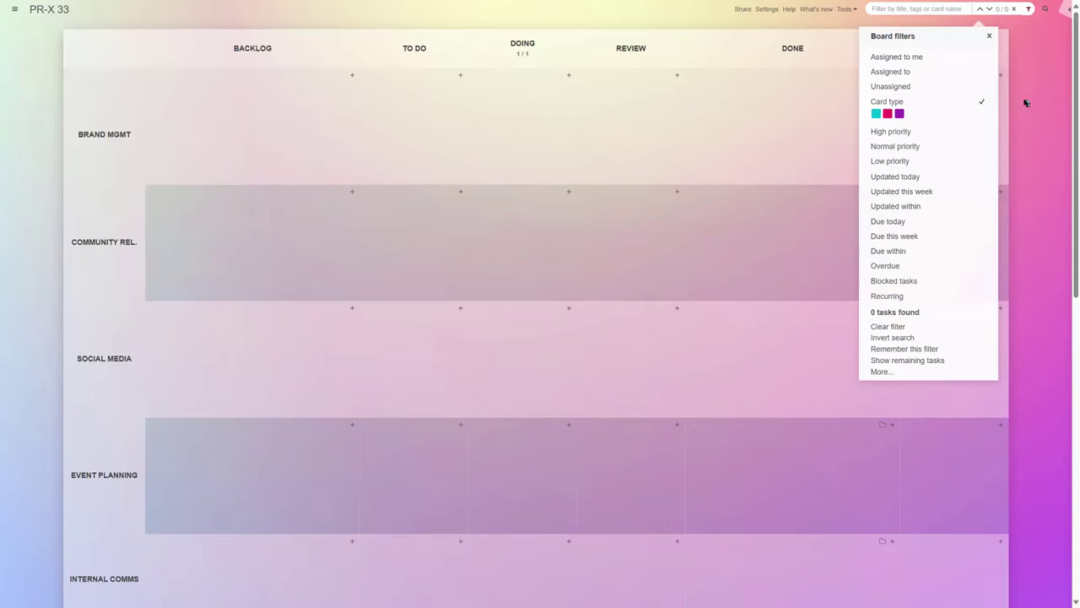
pyautogui.click(889, 115)
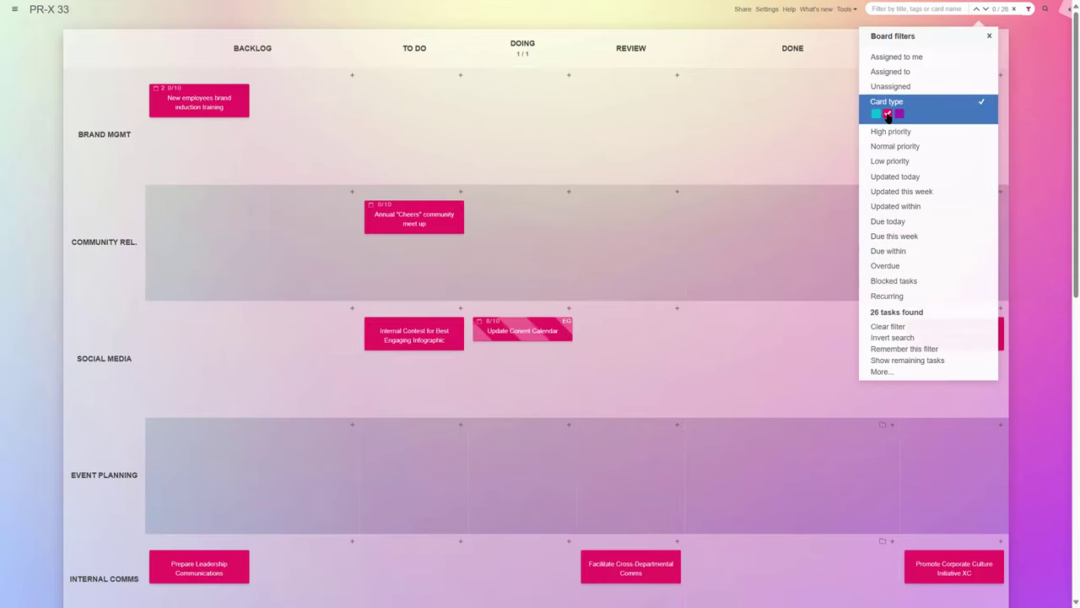
pyautogui.click(876, 114)
pyautogui.click(888, 114)
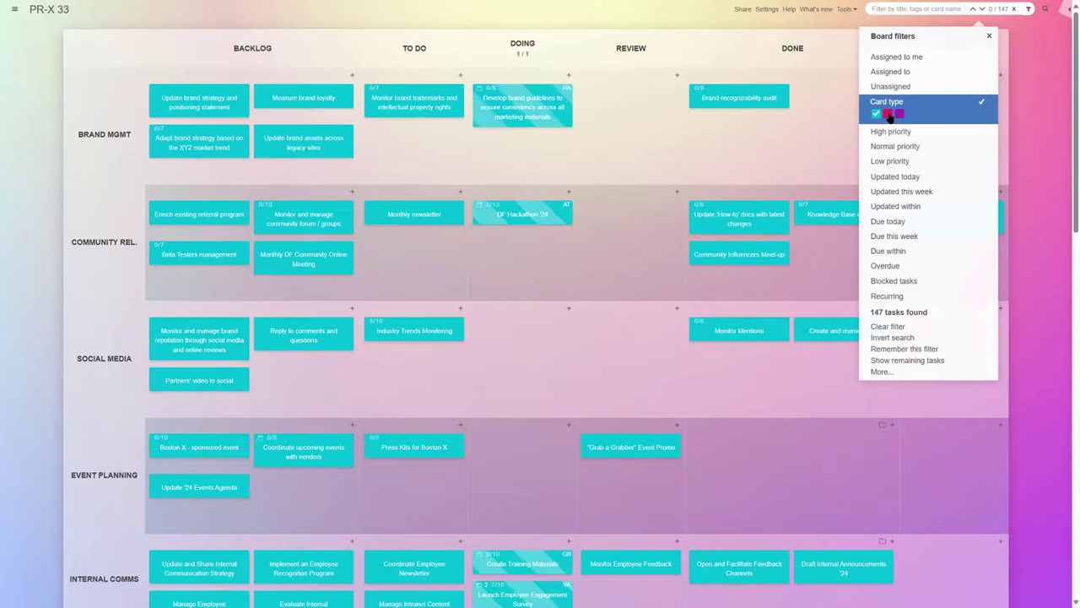
pyautogui.click(900, 114)
pyautogui.click(876, 114)
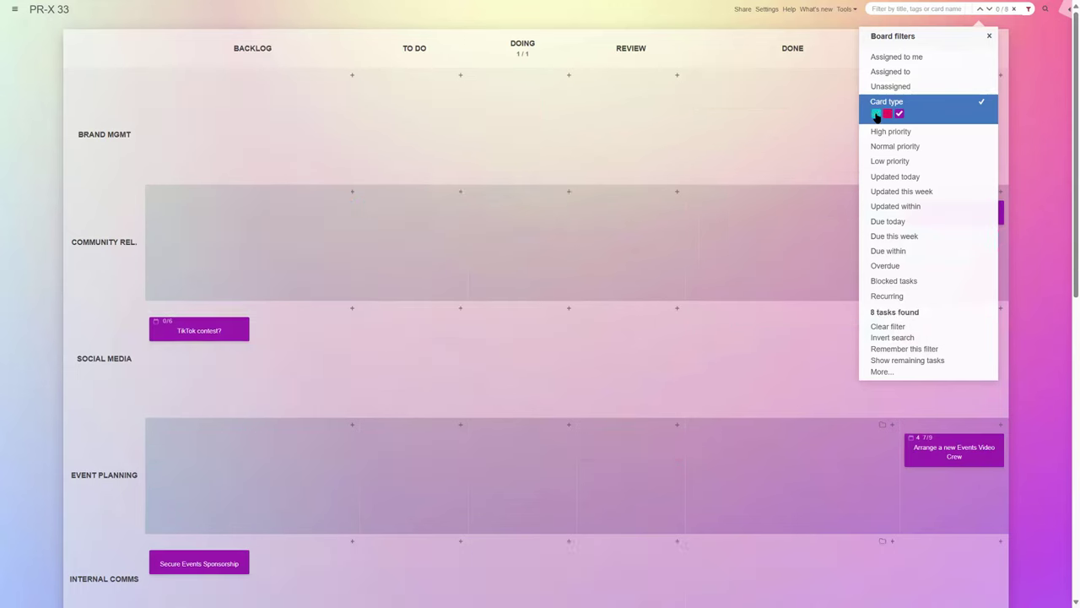
pyautogui.press('Escape')
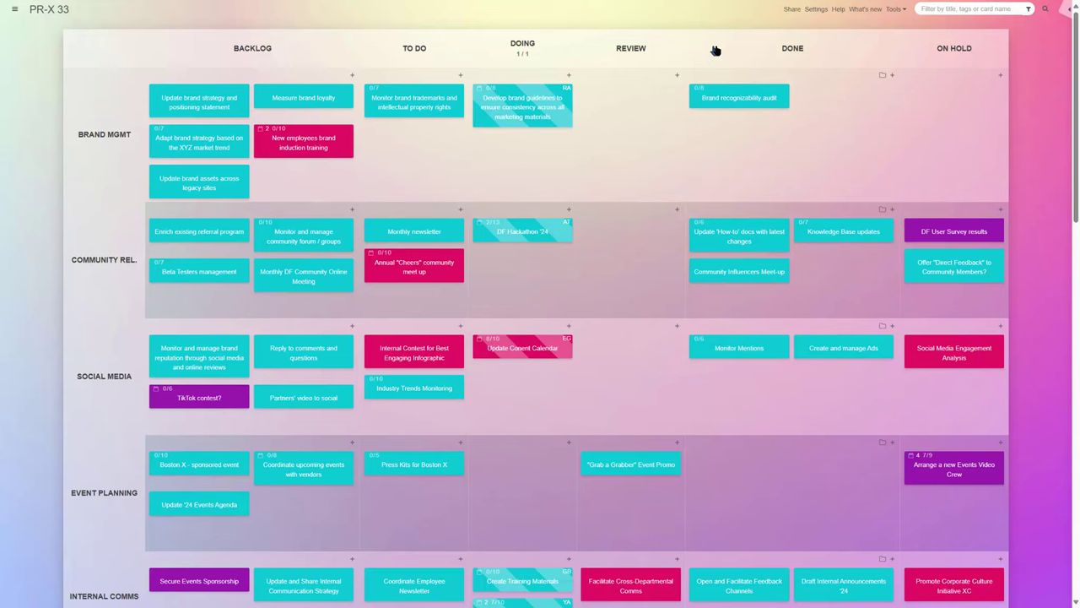
# Collapse the DONE, ON HOLD, REVIEW, DOING and TO DO columns and scan the Backlog cards
pyautogui.click(818, 50)
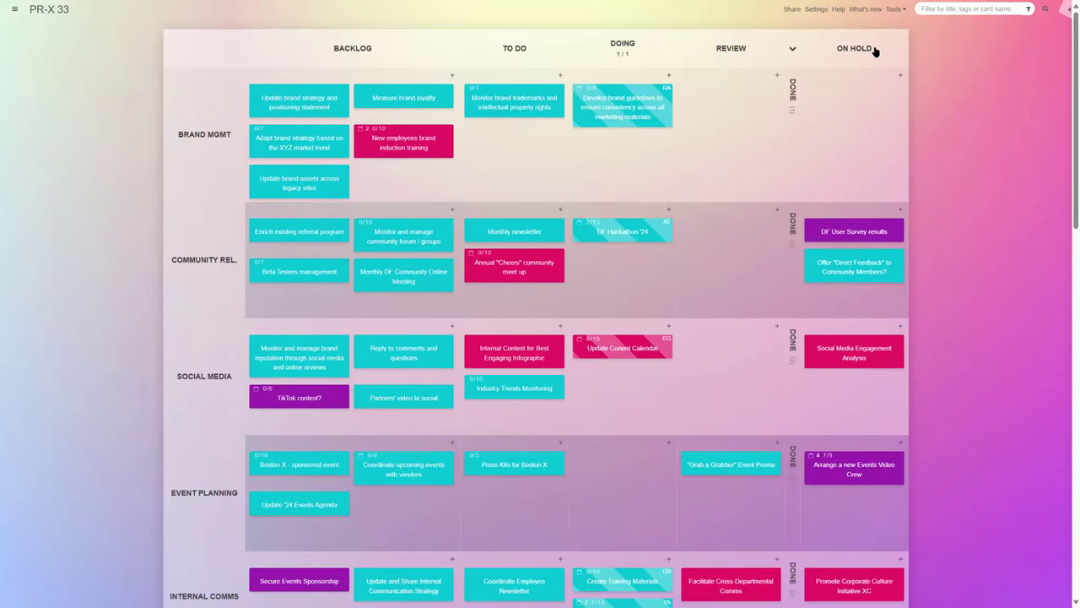
pyautogui.click(875, 49)
pyautogui.click(803, 47)
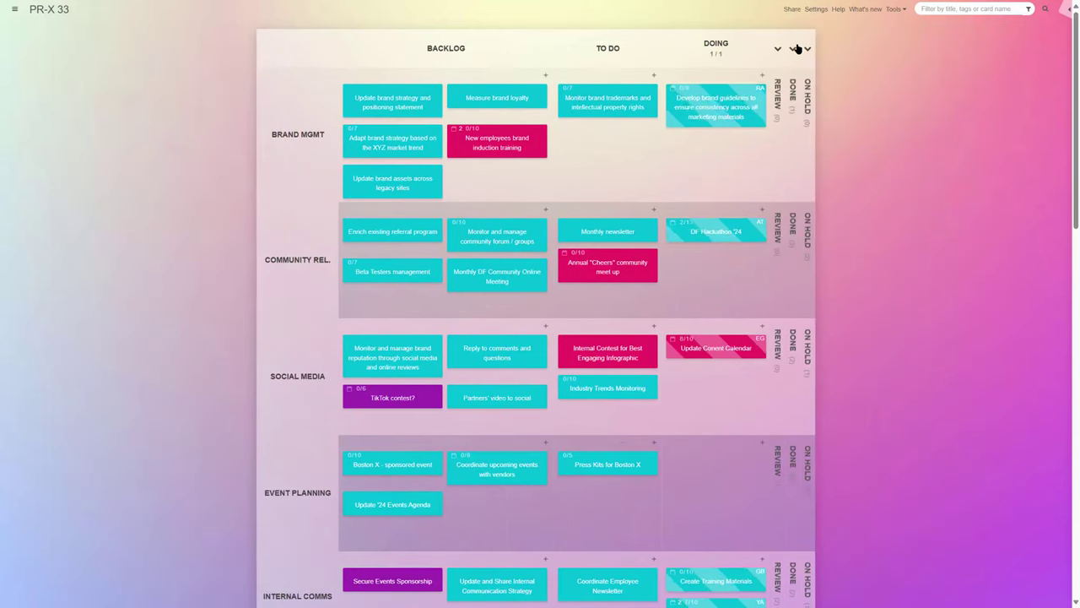
pyautogui.click(677, 50)
pyautogui.click(671, 53)
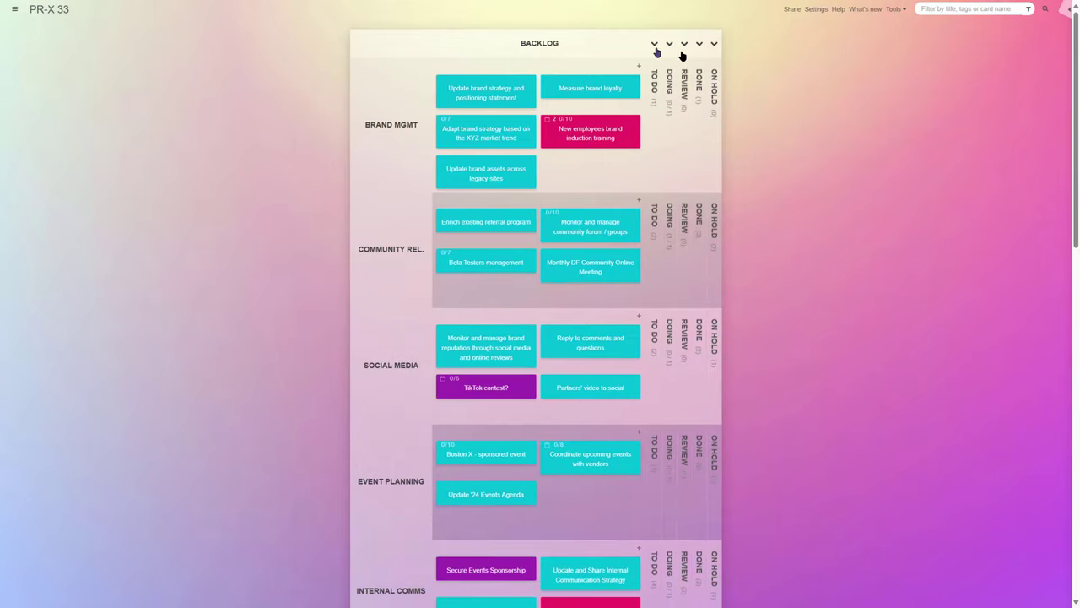
pyautogui.scroll(-20, 786, 134)
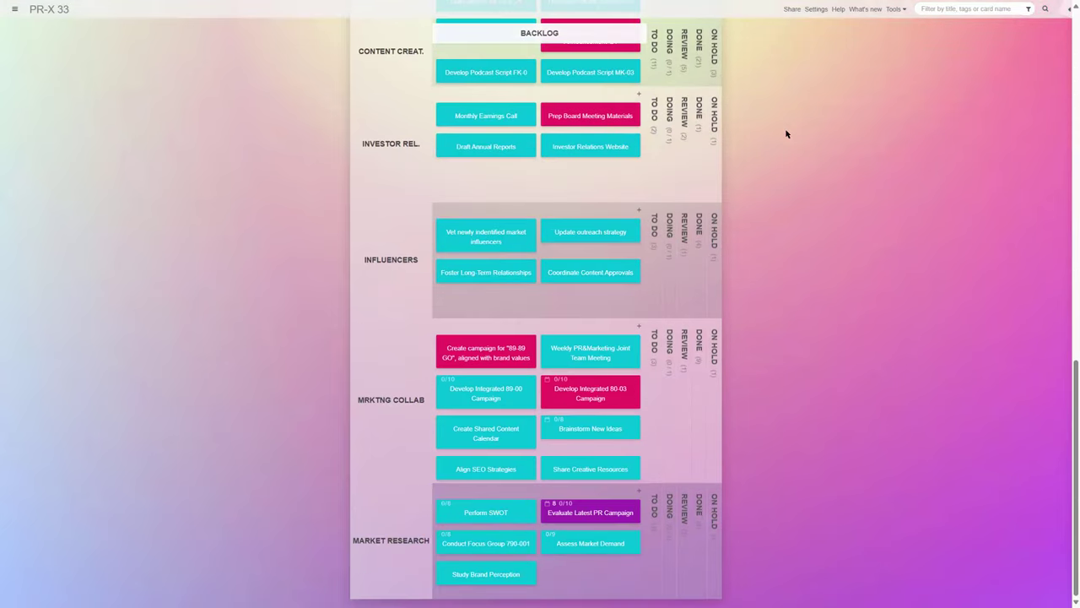
pyautogui.scroll(20, 786, 133)
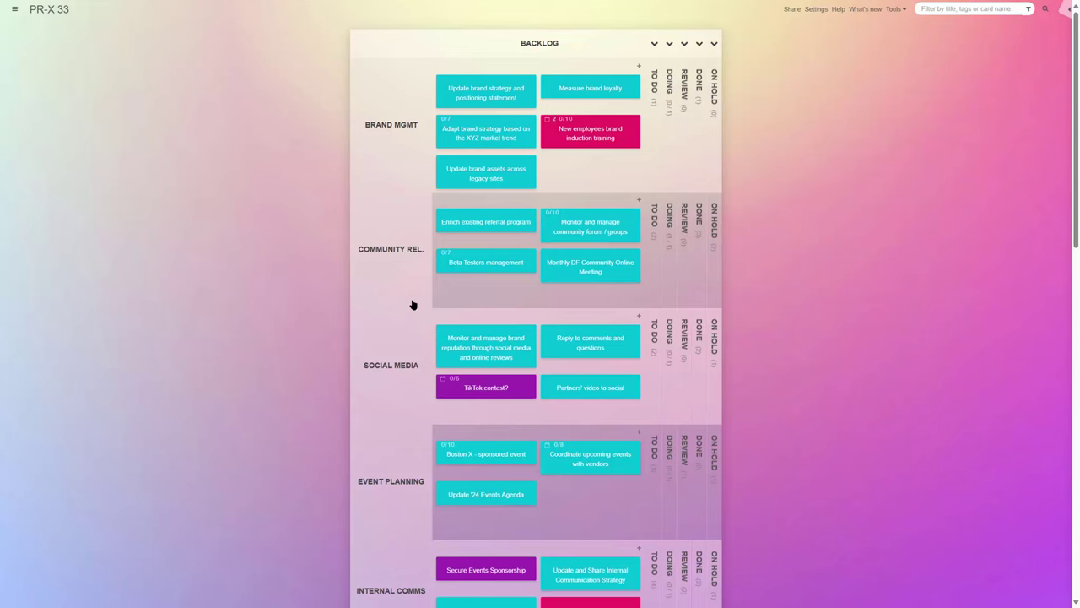
pyautogui.scroll(-5, 412, 304)
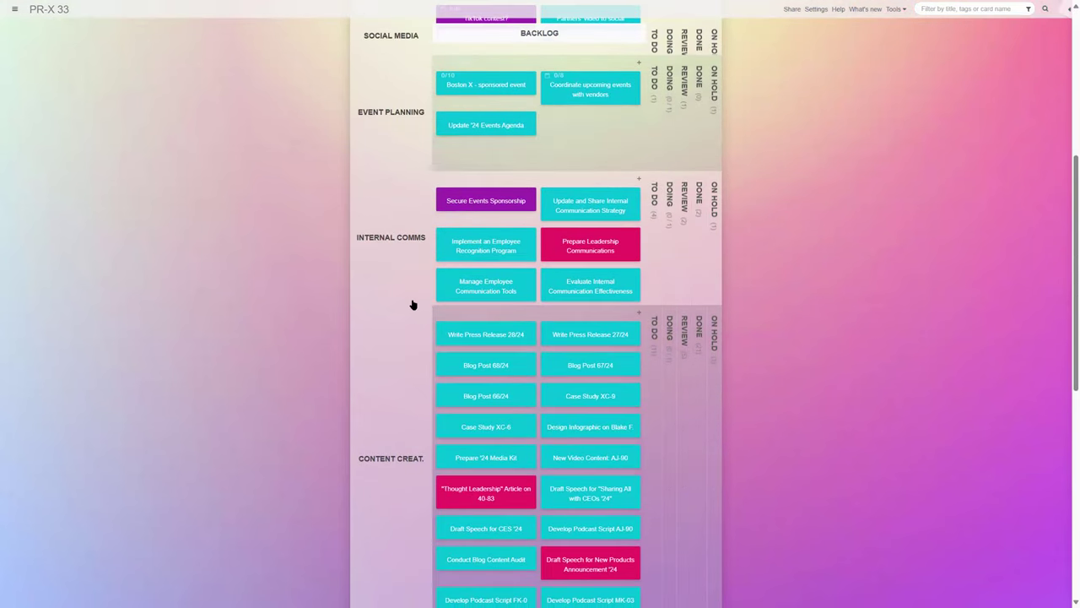
pyautogui.scroll(5, 501, 381)
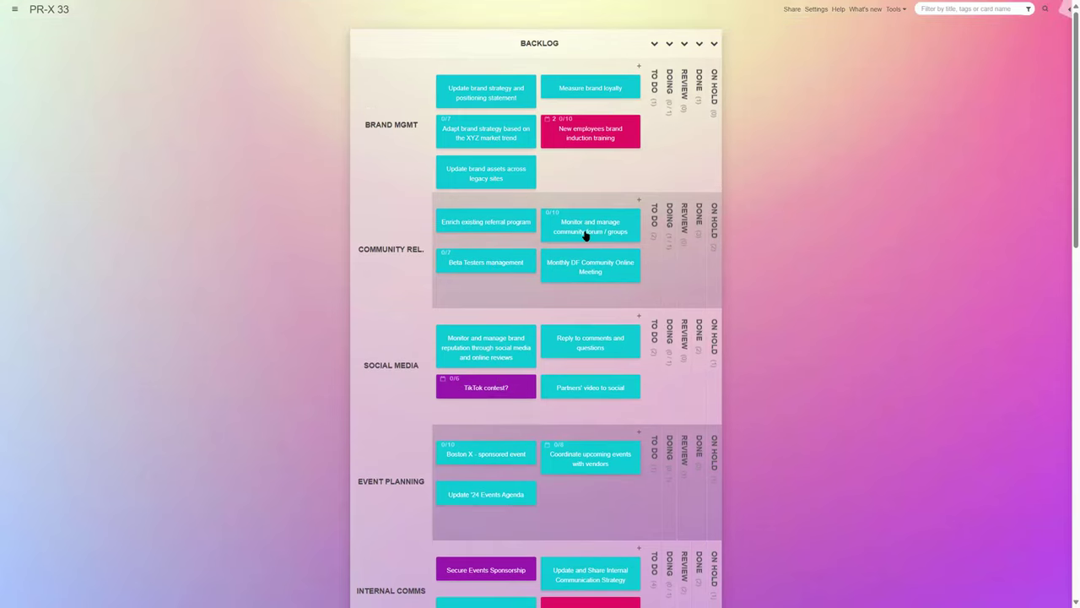
# Expand TO DO and assign a team member to the Annual "Cheers" community meet up card
pyautogui.click(654, 136)
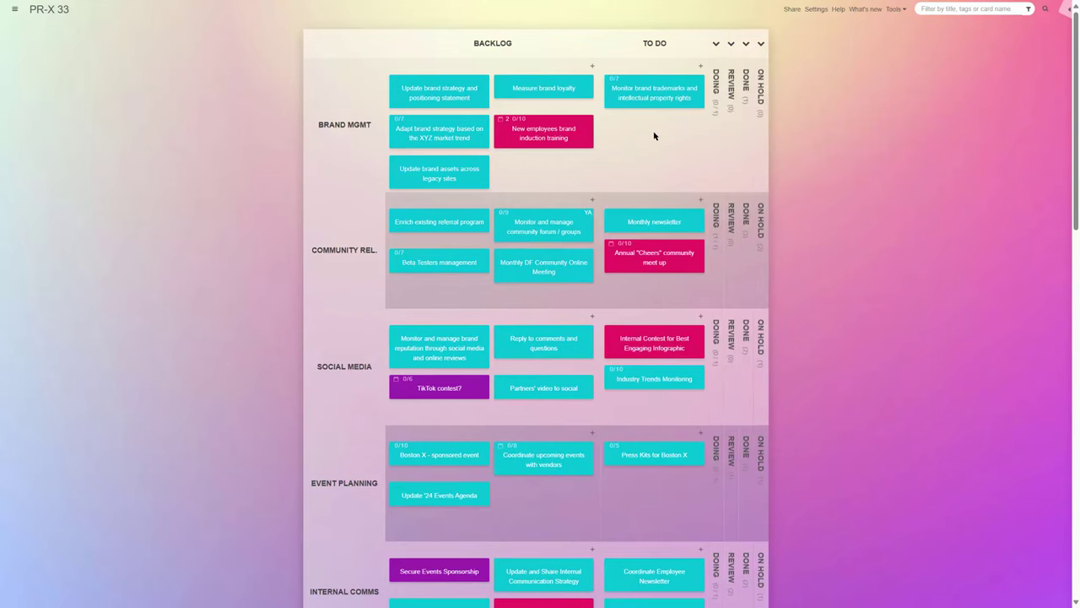
pyautogui.click(666, 255)
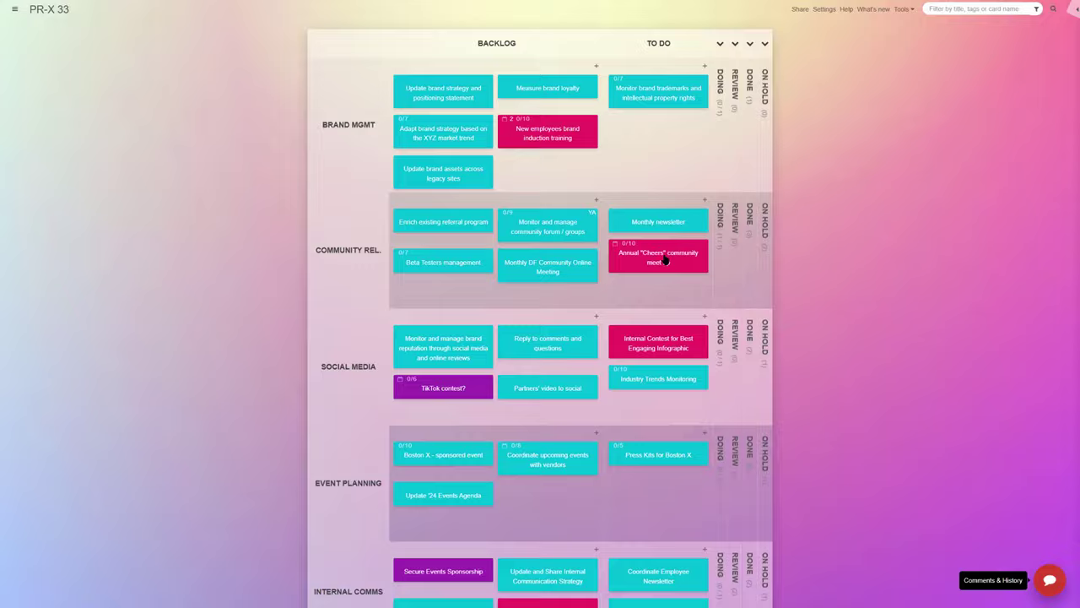
pyautogui.click(581, 368)
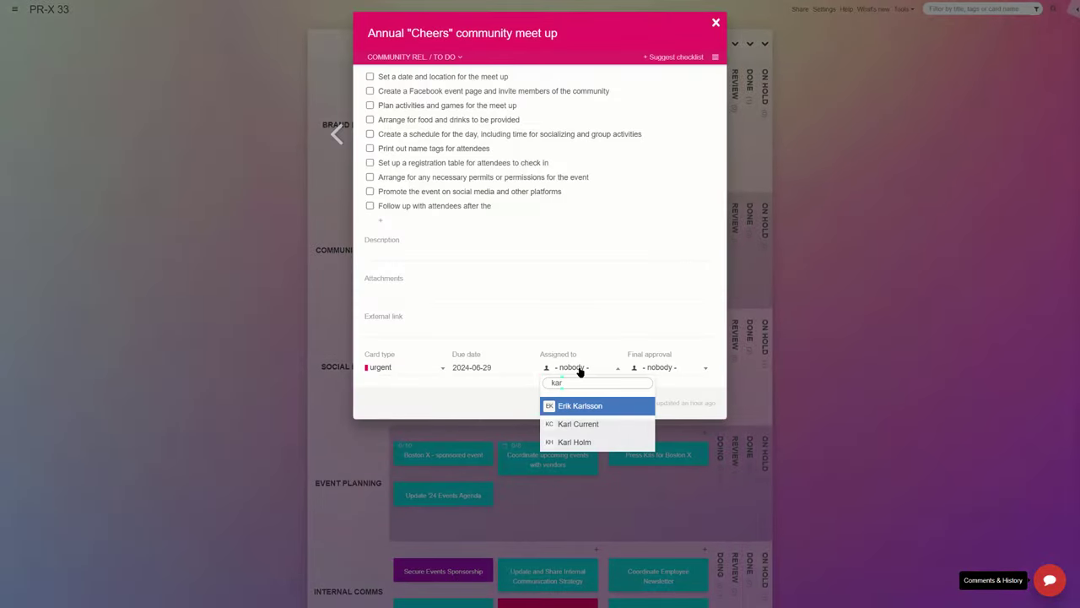
pyautogui.click(588, 421)
pyautogui.click(799, 396)
# Make the Monthly newsletter card recur monthly on day 5
pyautogui.rightClick(667, 223)
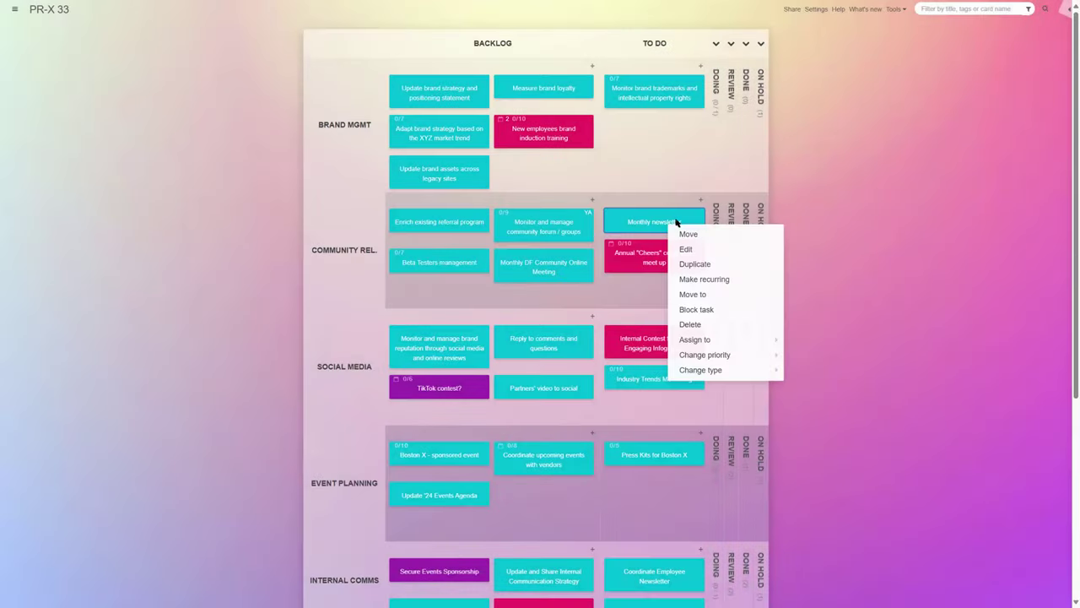
pyautogui.click(707, 280)
pyautogui.click(698, 272)
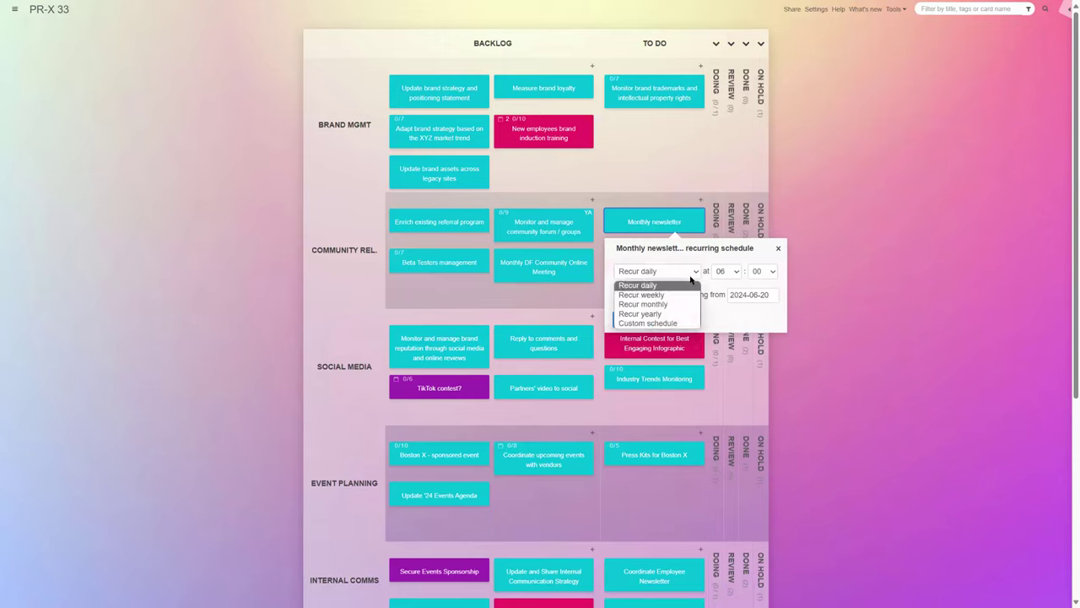
pyautogui.click(692, 303)
pyautogui.write('5')
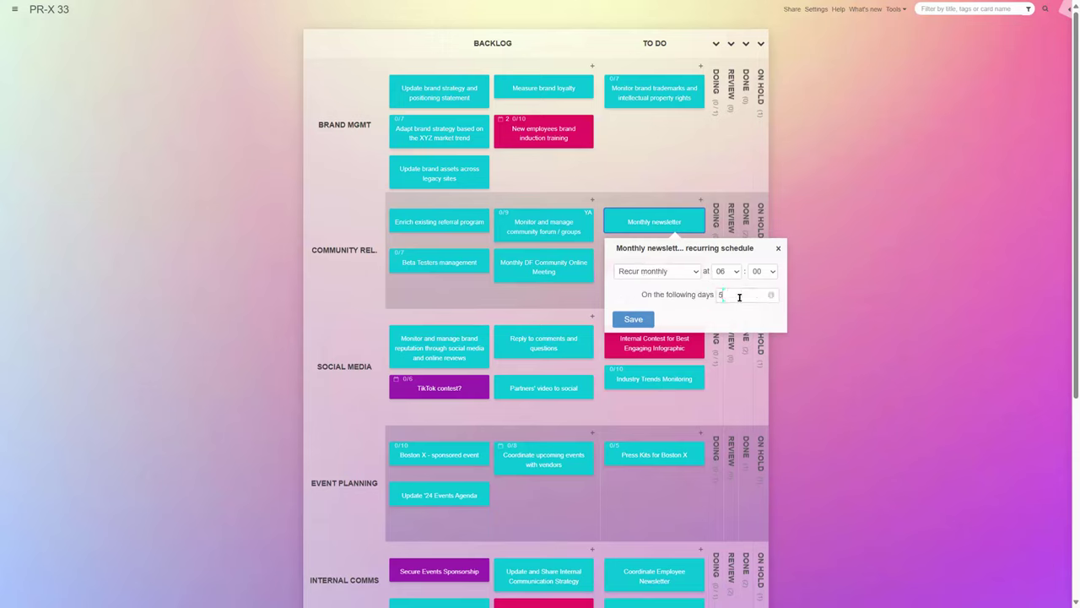
pyautogui.click(633, 319)
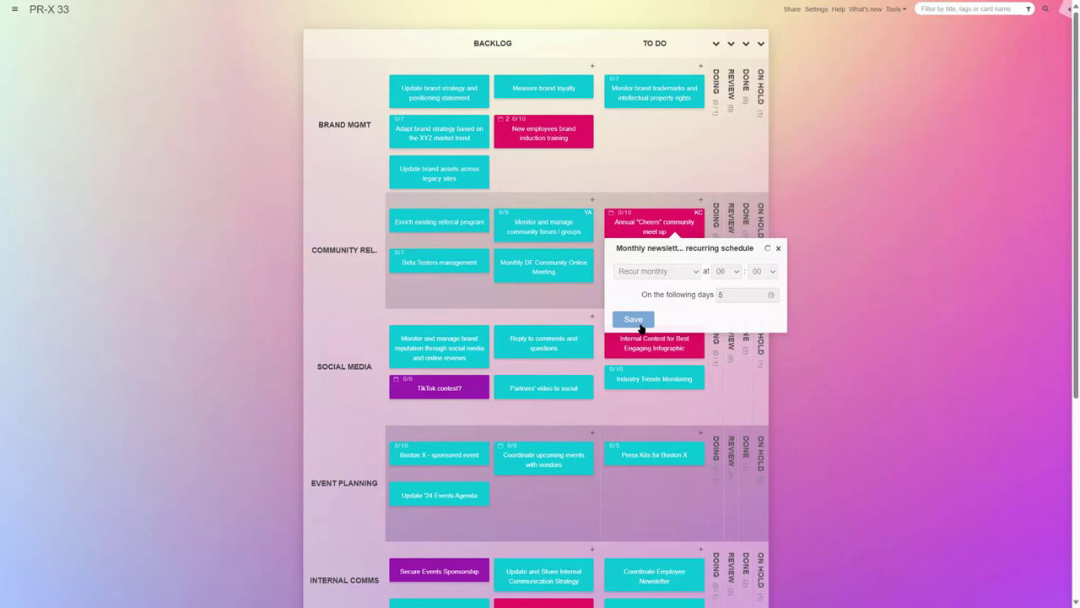
# Check the recurring schedule in the calendar and recurring tasks panel, then close it
pyautogui.click(1071, 10)
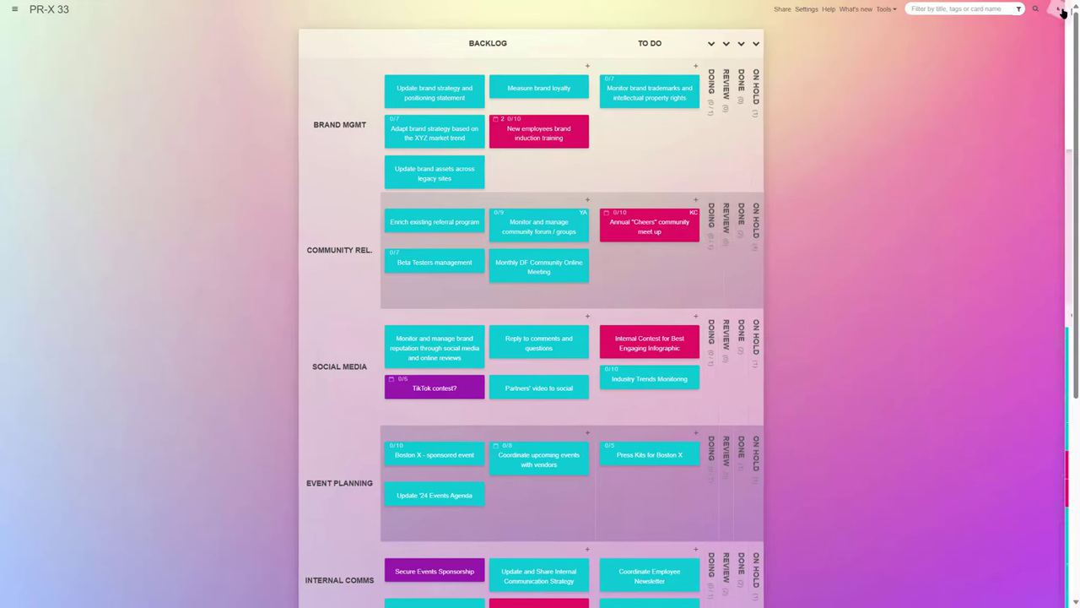
pyautogui.scroll(-1, 1020, 425)
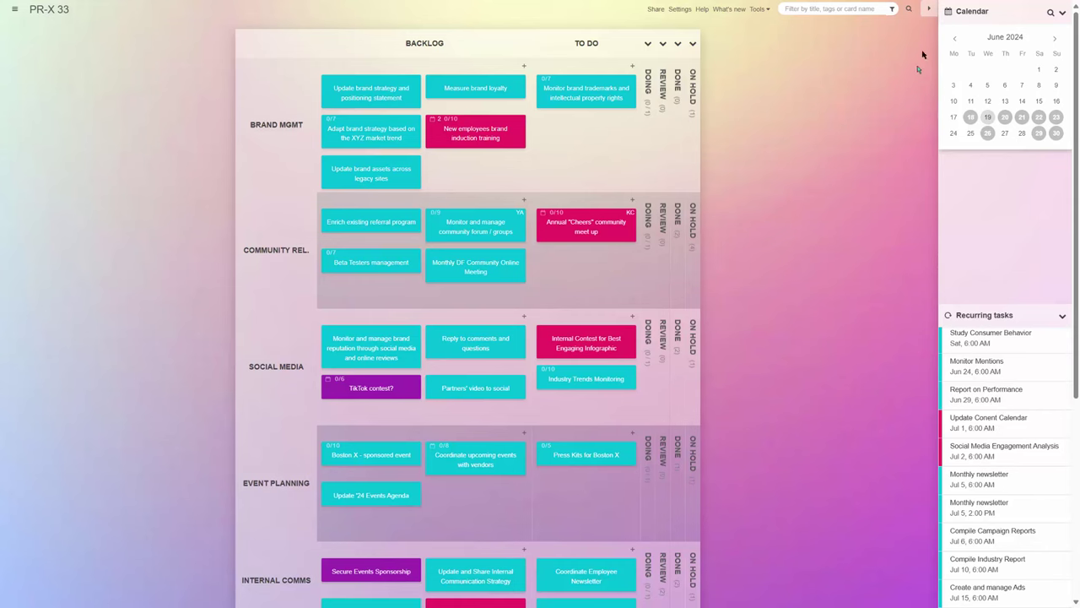
pyautogui.click(929, 10)
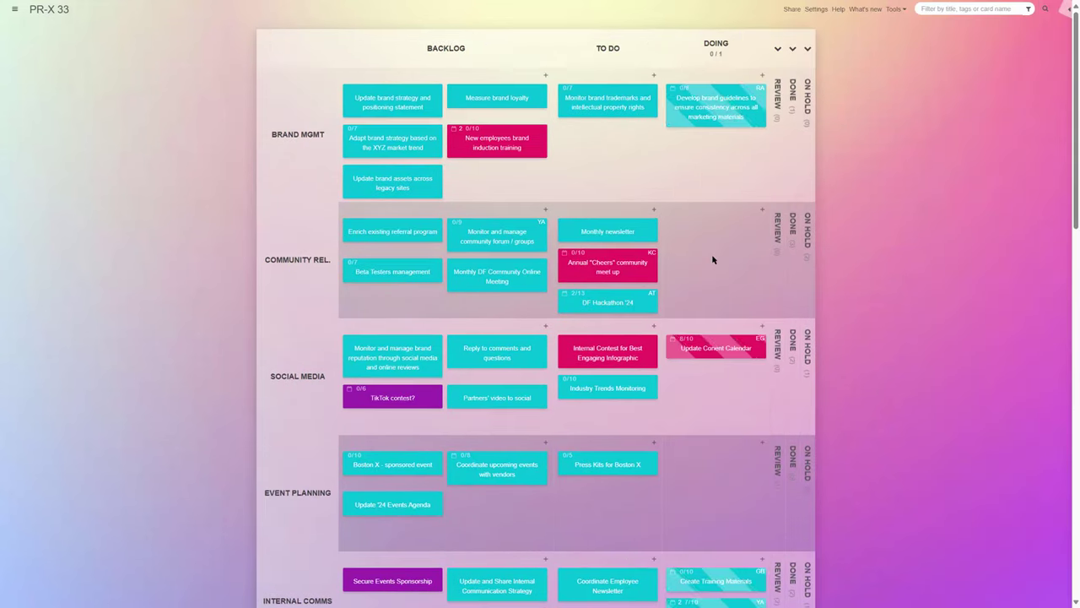
# Expand DOING and move DF Hackathon '24 into it from Community Rel. TO DO
pyautogui.click(711, 260)
pyautogui.moveTo(645, 305); pyautogui.dragTo(712, 289)
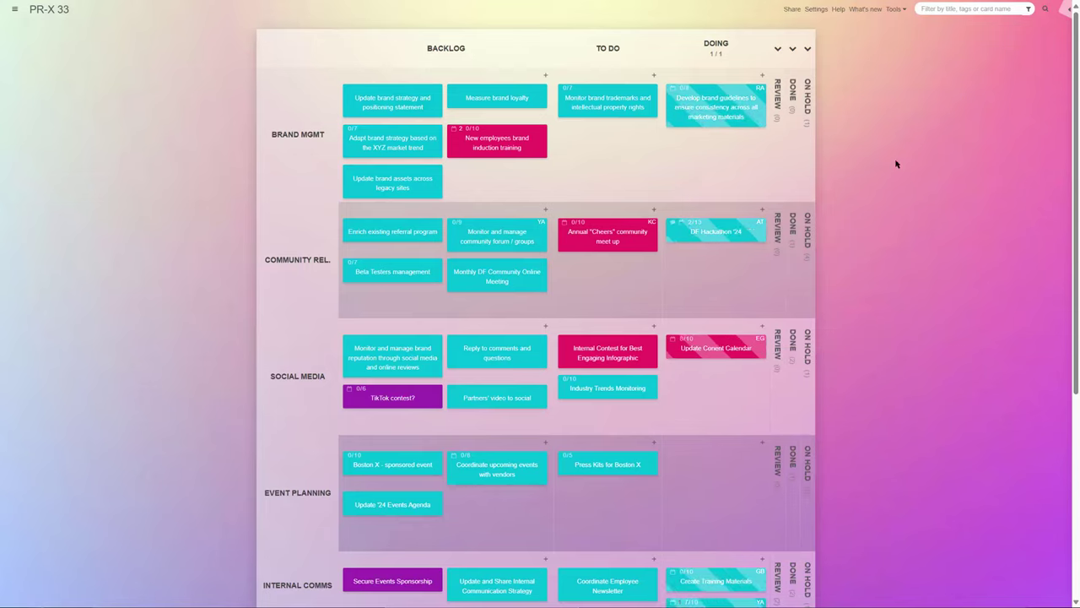
pyautogui.click(812, 9)
pyautogui.click(547, 117)
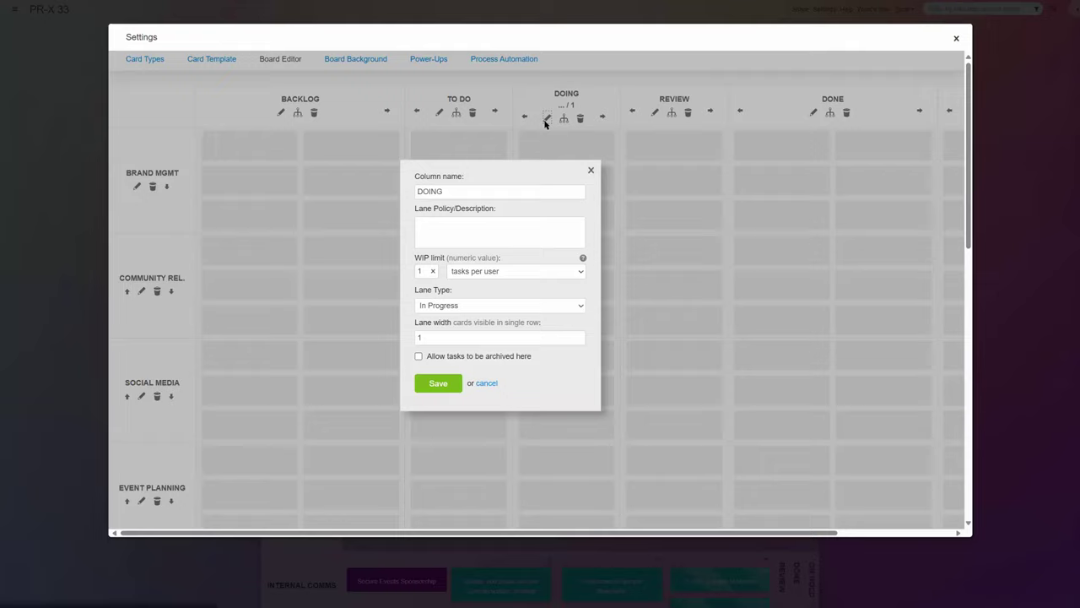
pyautogui.click(503, 274)
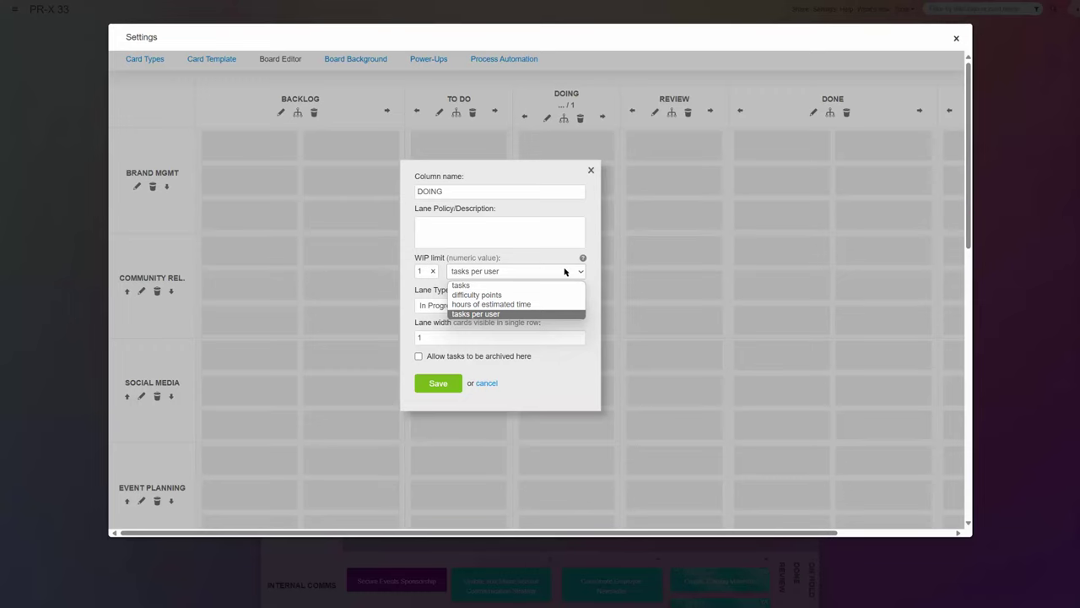
pyautogui.click(80, 249)
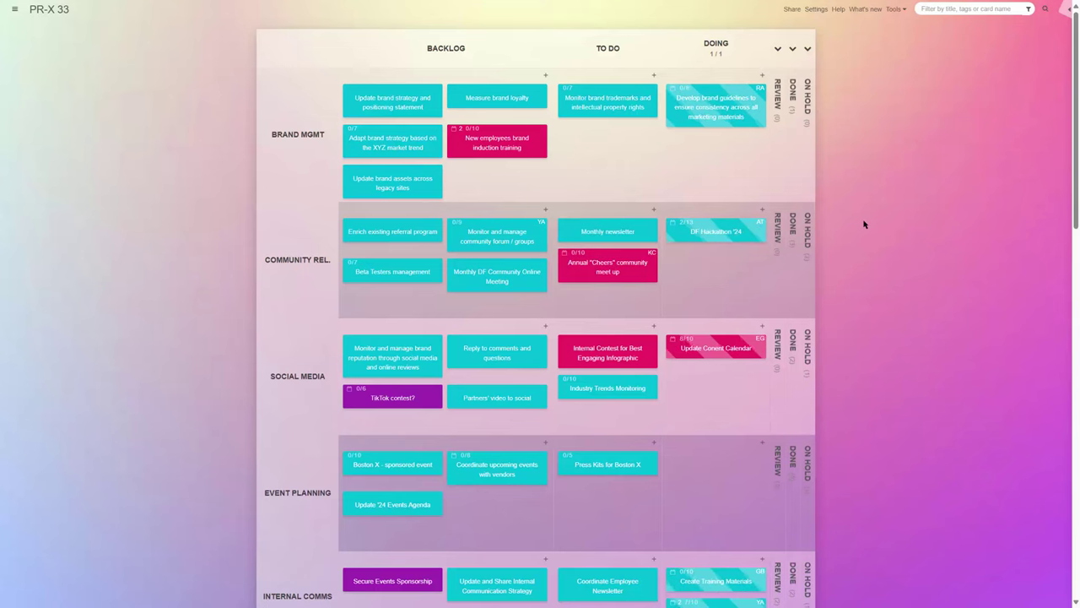
# Expand REVIEW and DONE, then move Monthly newsletter out of TO DO and "Grab a Grabber" Event Promo onward
pyautogui.click(776, 264)
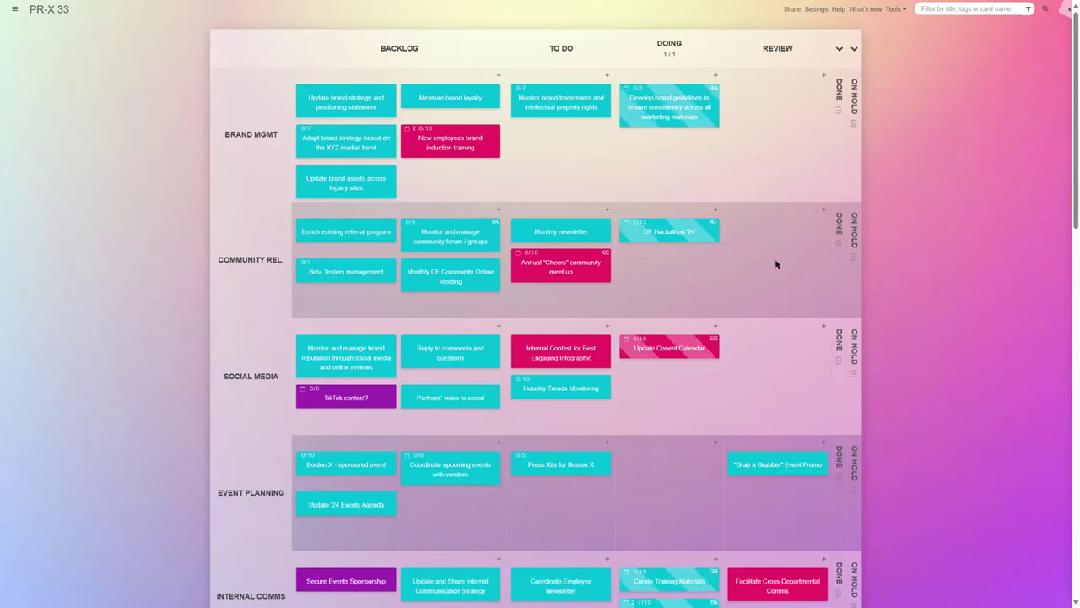
pyautogui.scroll(-2, 777, 265)
pyautogui.scroll(-2, 776, 264)
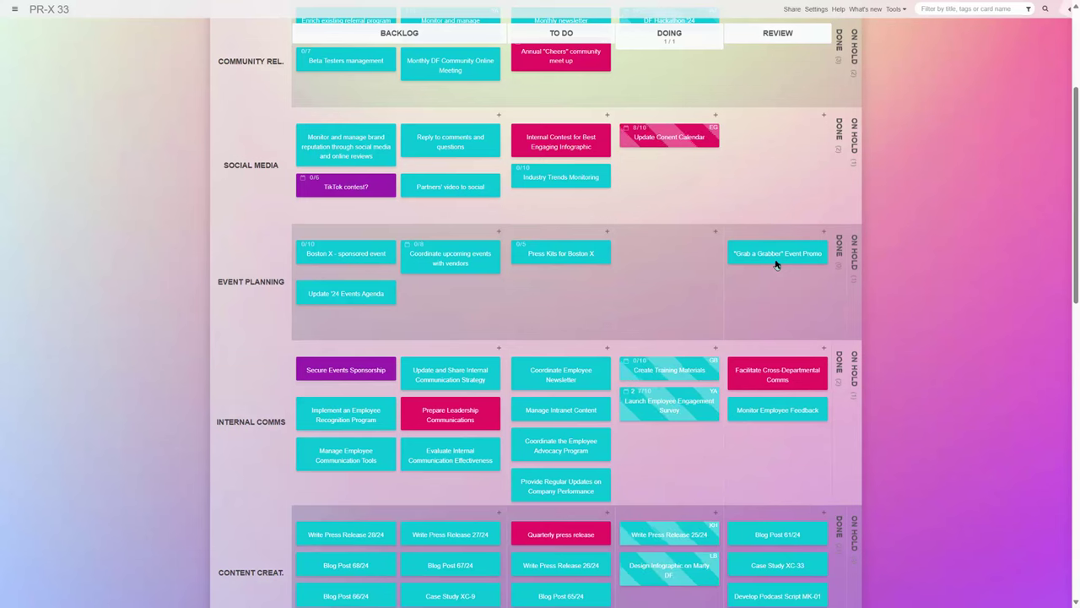
pyautogui.scroll(4, 774, 263)
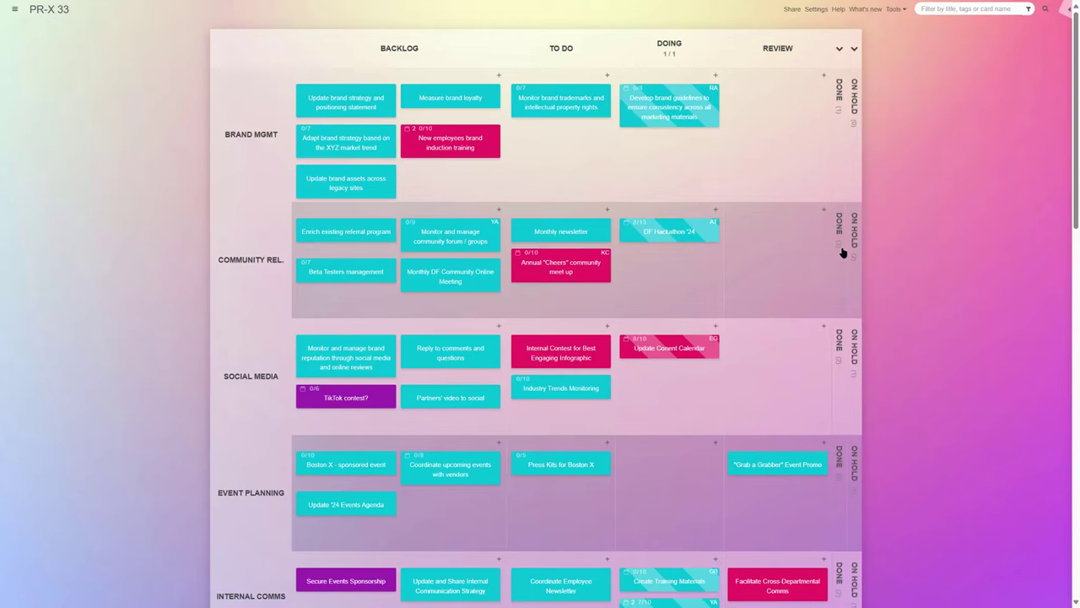
pyautogui.click(841, 251)
pyautogui.moveTo(461, 231); pyautogui.dragTo(477, 403)
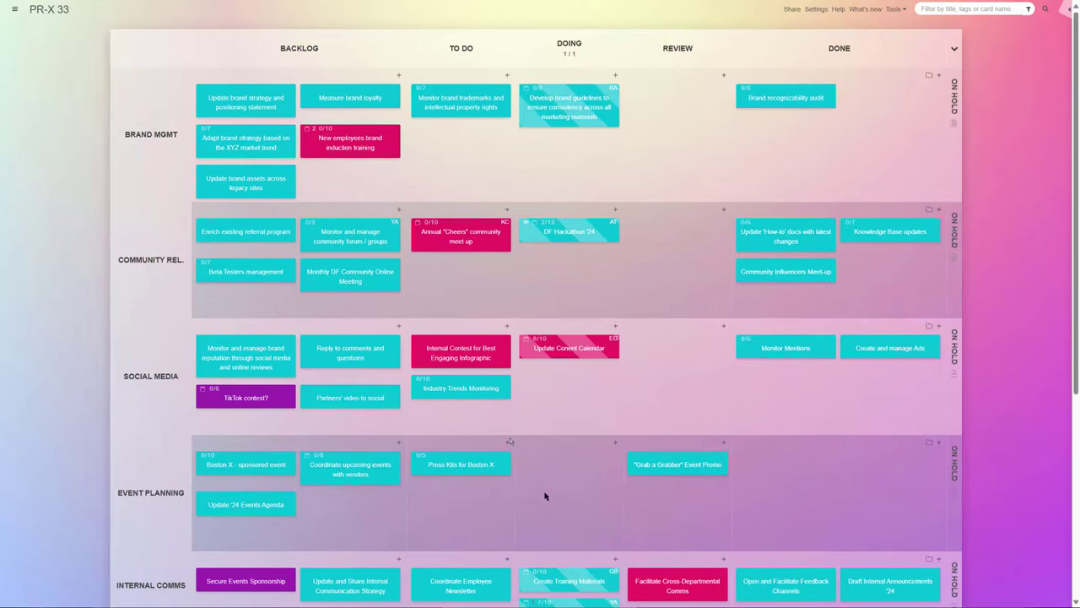
pyautogui.moveTo(669, 475); pyautogui.dragTo(802, 468)
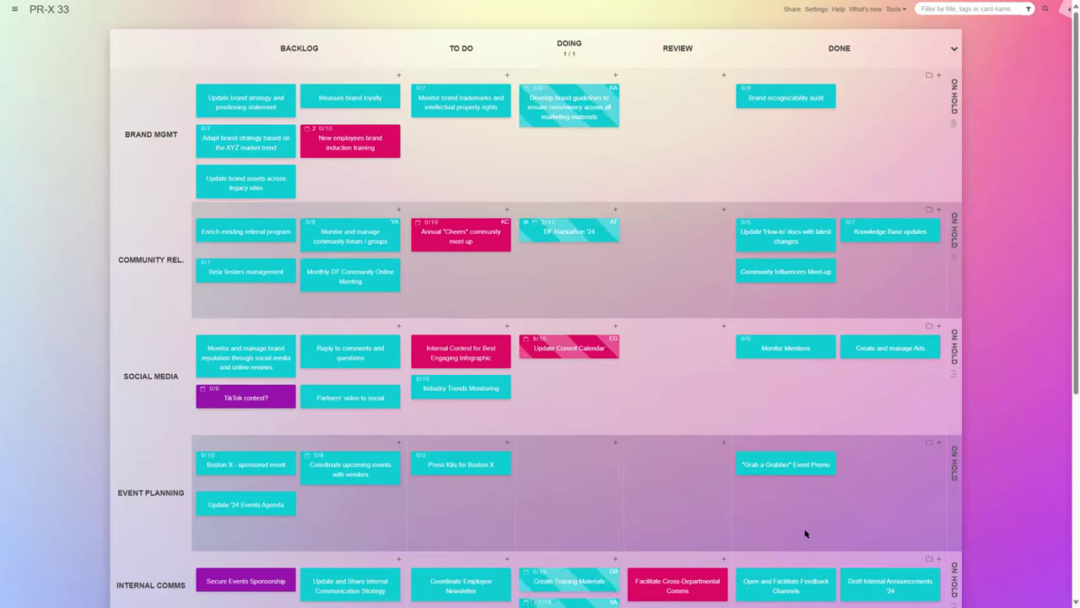
# Archive Monitor Mentions, then move Knowledge Base updates from DONE into the expanded ON HOLD column
pyautogui.moveTo(786, 347); pyautogui.dragTo(949, 321)
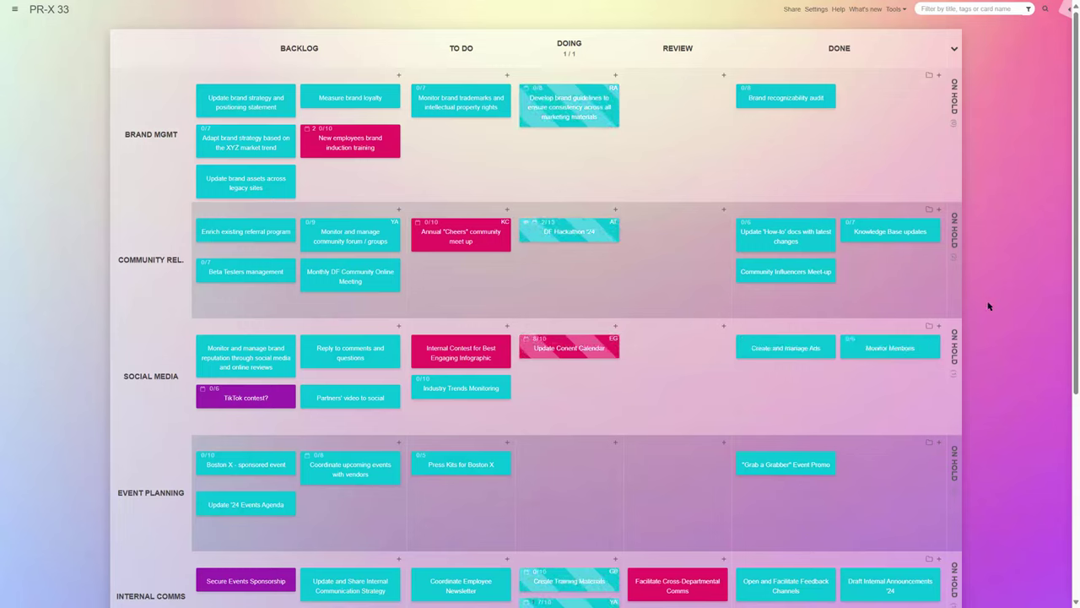
pyautogui.click(954, 227)
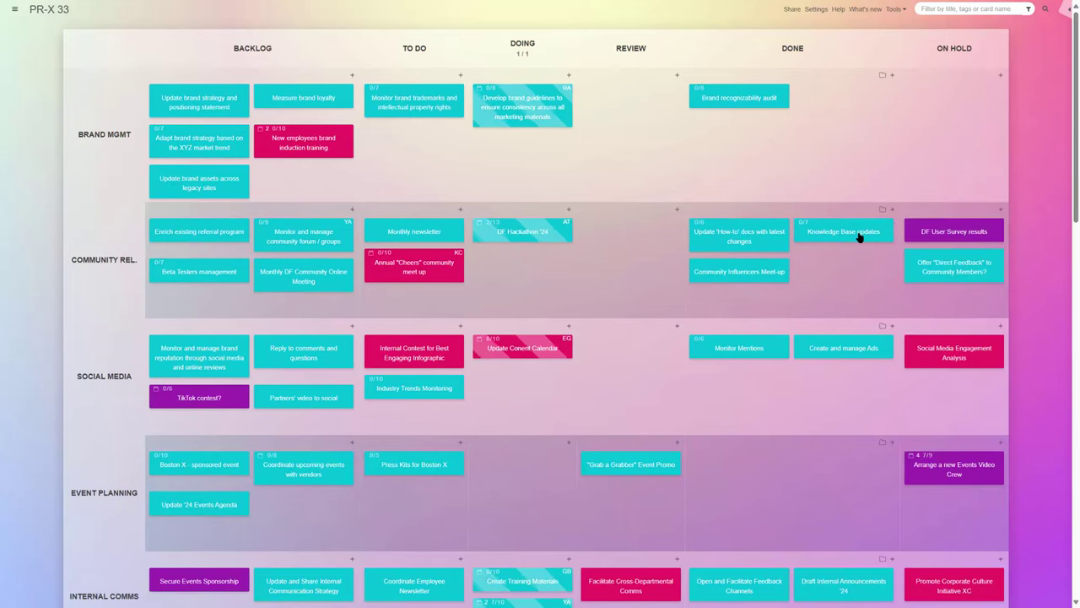
pyautogui.moveTo(859, 238); pyautogui.dragTo(996, 302)
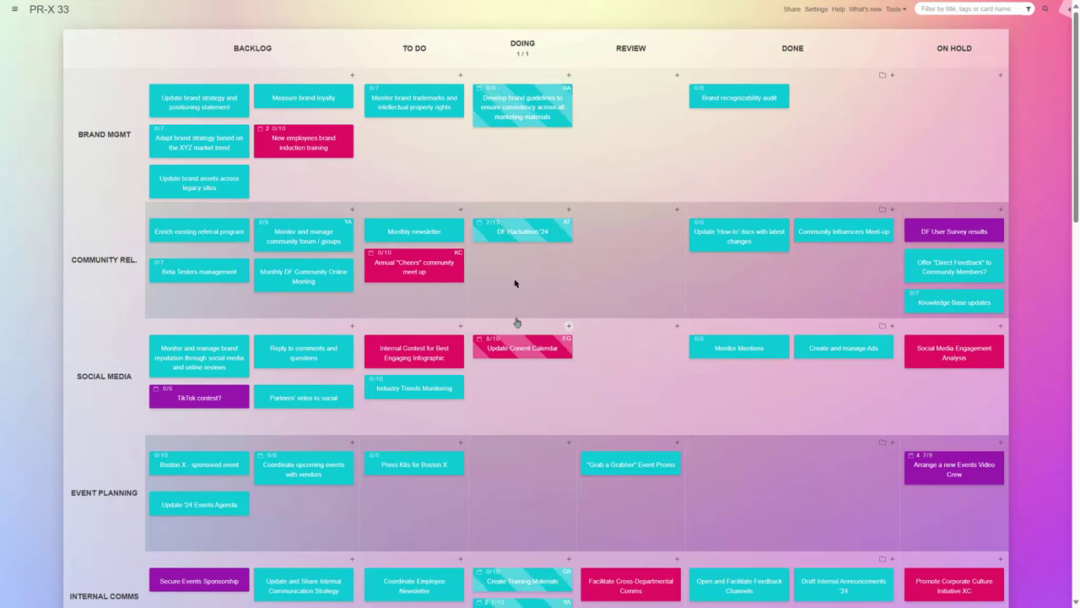
# View the DF Hackathon '24 card's fields, then open Settings > Card Template
pyautogui.click(518, 237)
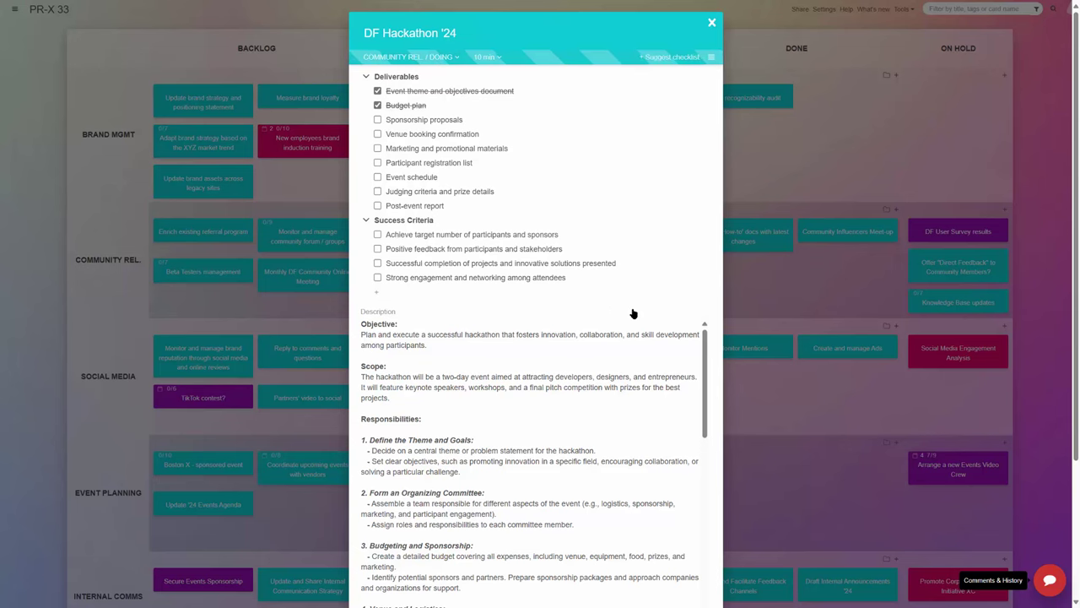
pyautogui.scroll(-3, 633, 313)
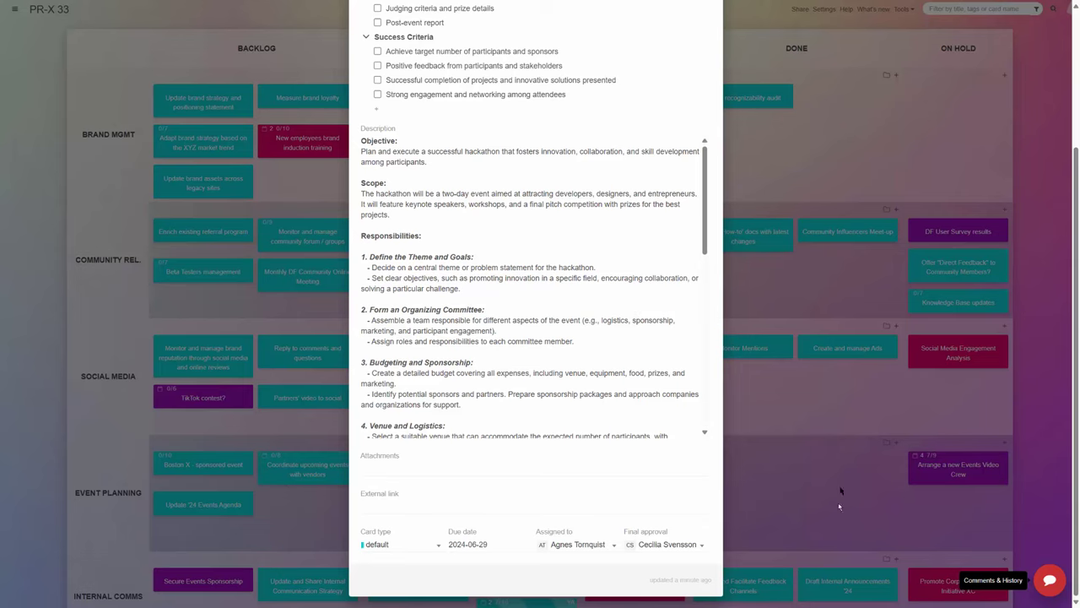
pyautogui.click(833, 12)
# Keep Custom field 1 'Final approval' as a User list and close Settings back to the board
pyautogui.click(827, 12)
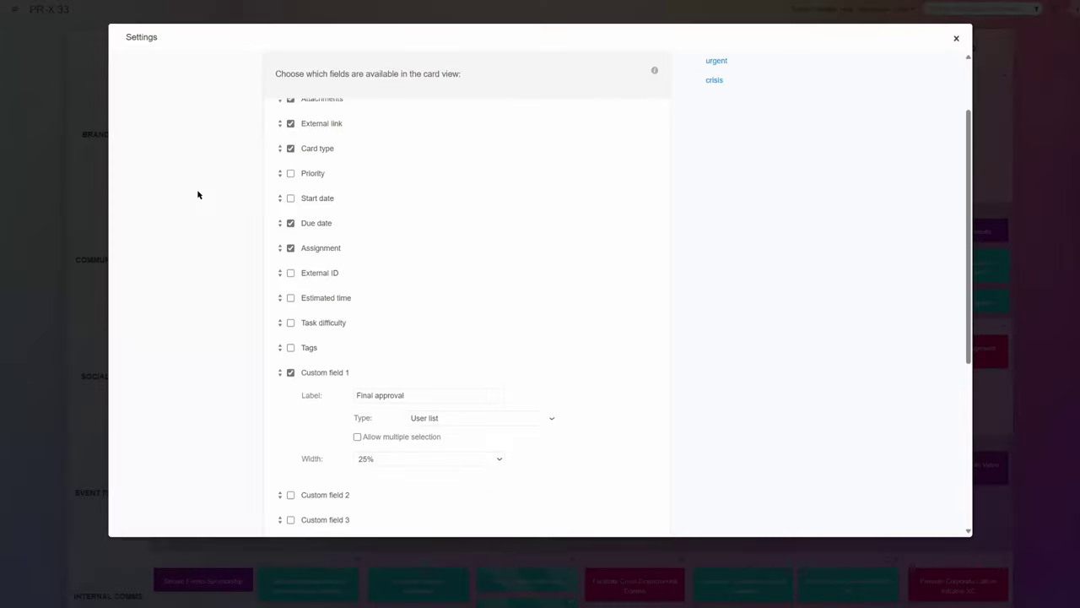
pyautogui.scroll(-3, 197, 195)
pyautogui.scroll(-2, 197, 195)
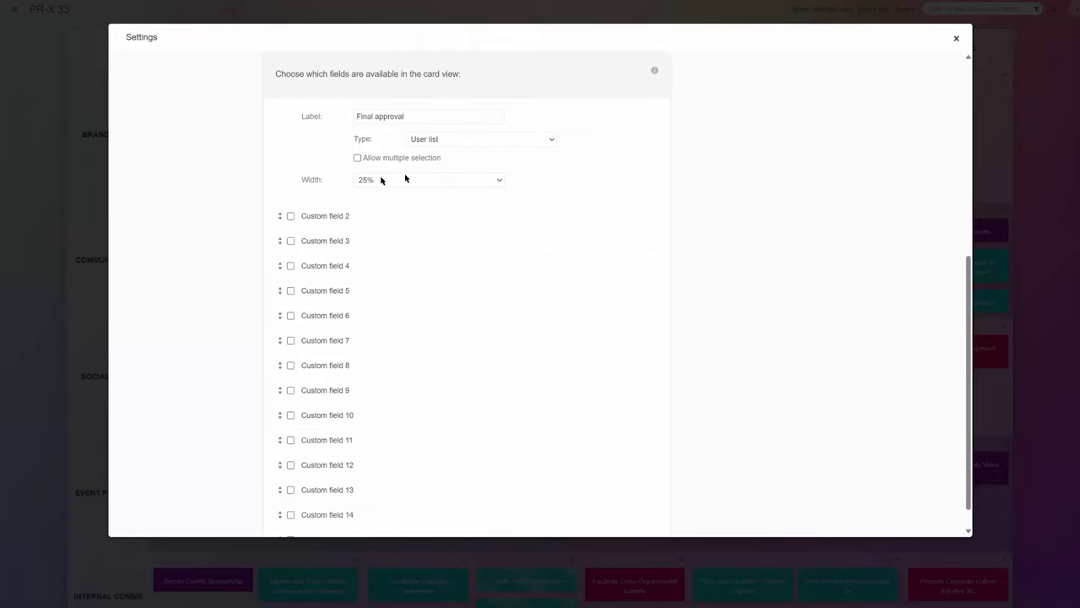
pyautogui.click(472, 140)
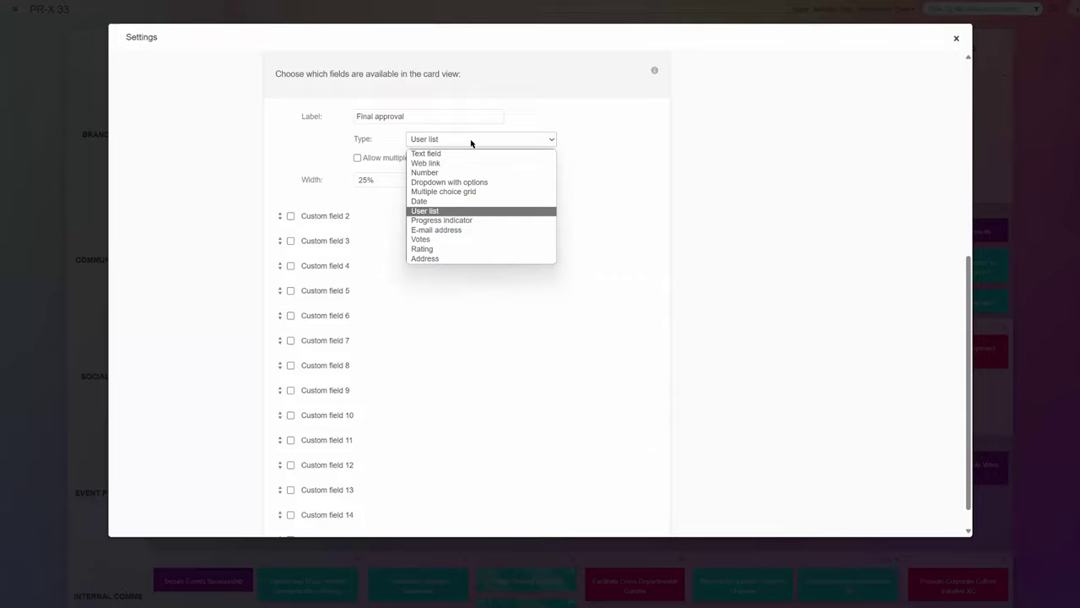
pyautogui.click(472, 143)
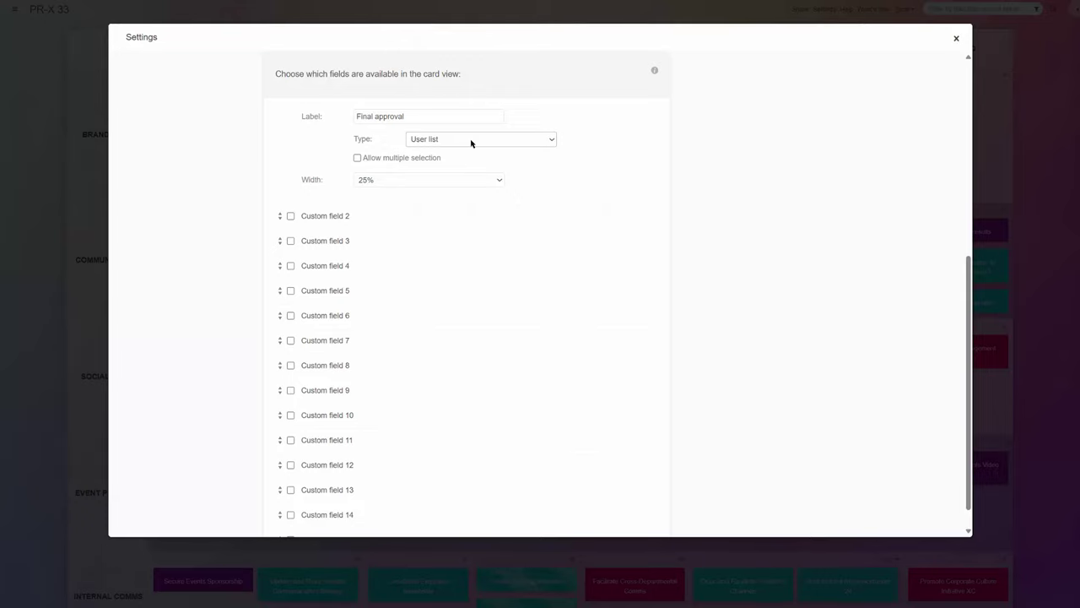
pyautogui.scroll(3, 472, 142)
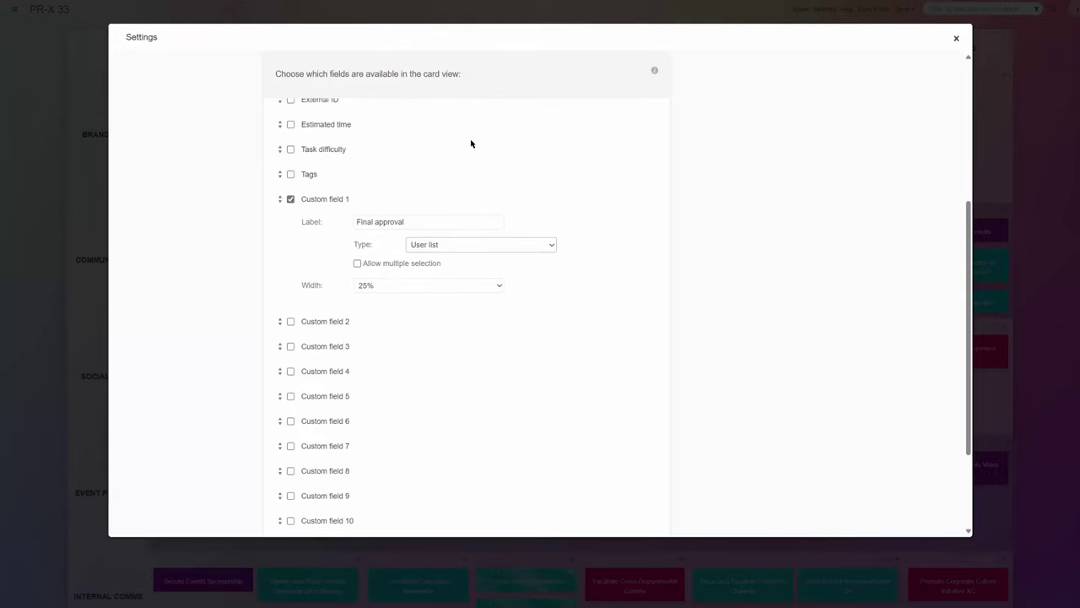
pyautogui.scroll(5, 472, 142)
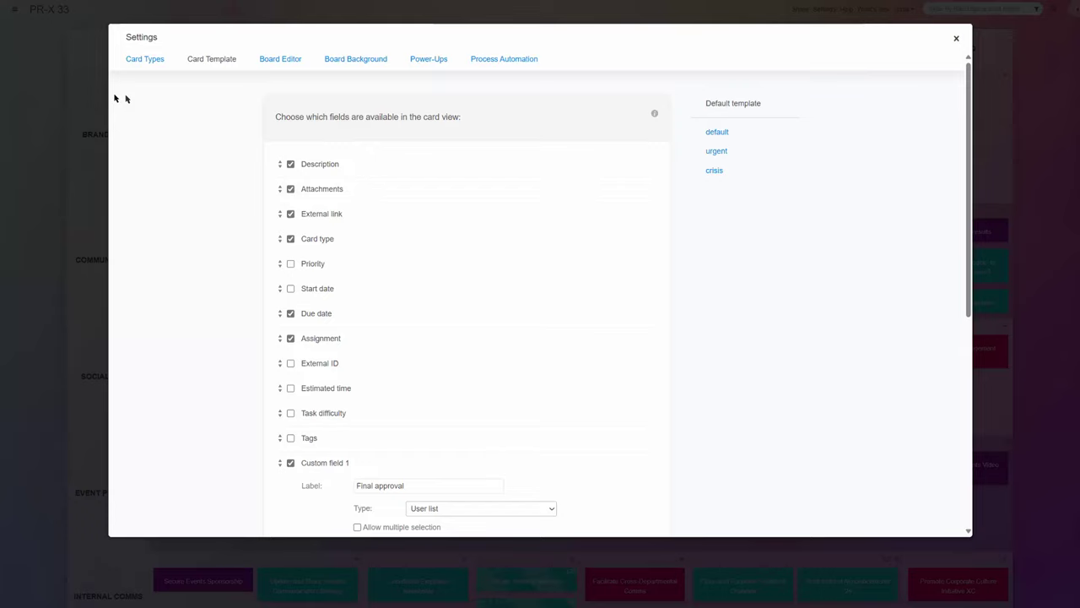
pyautogui.click(53, 94)
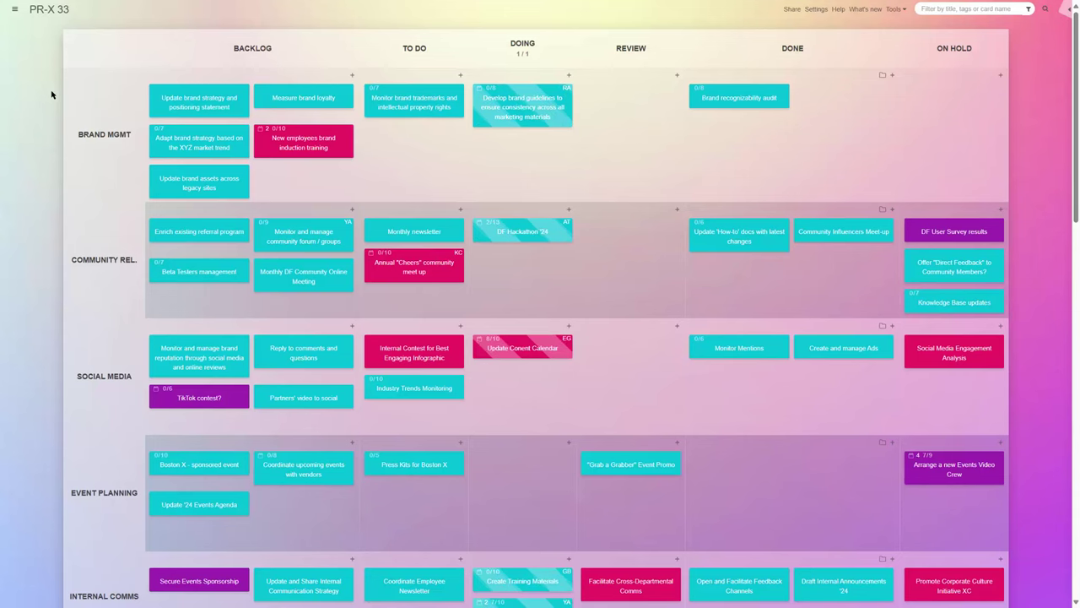
# Post a comment on DF Hackathon '24, 'We will hold a meeting for the new…', @-mentioning a teammate
pyautogui.click(531, 229)
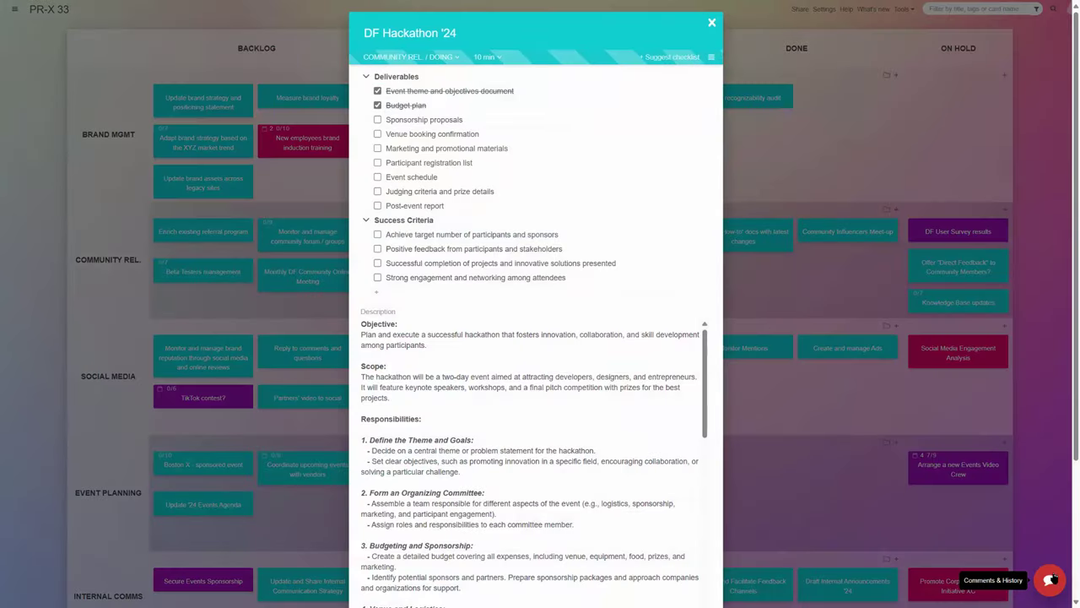
pyautogui.click(1050, 579)
pyautogui.click(972, 575)
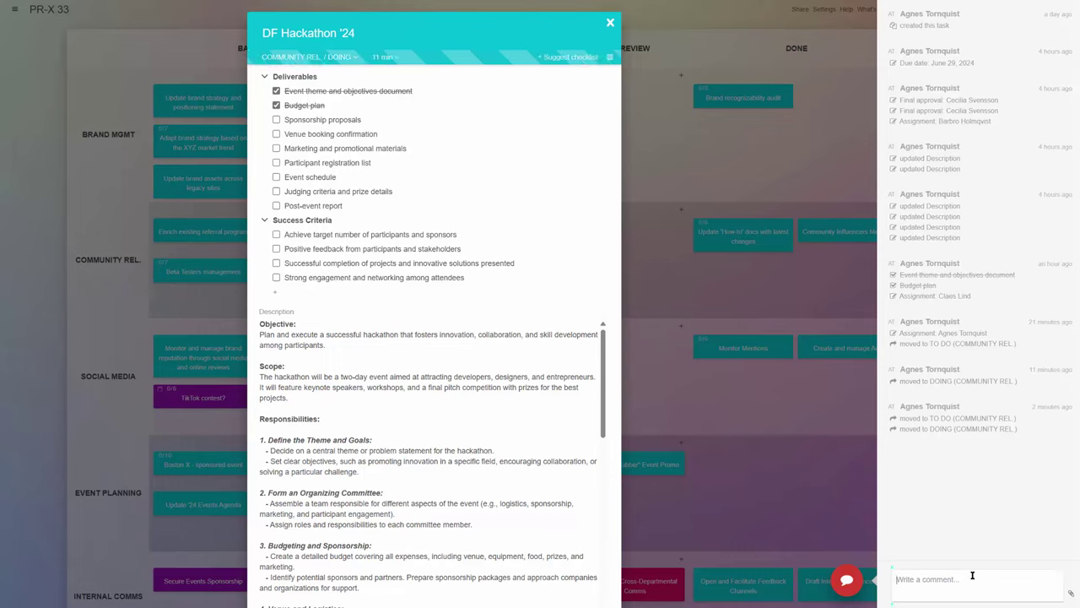
pyautogui.write('We will hold a meeting for the new @ka')
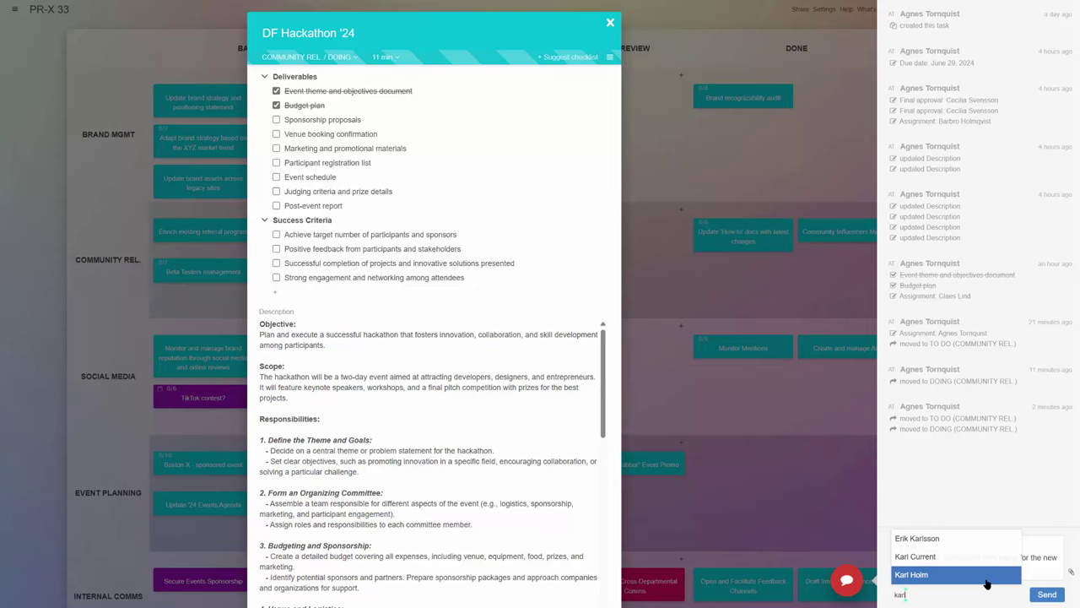
pyautogui.click(986, 579)
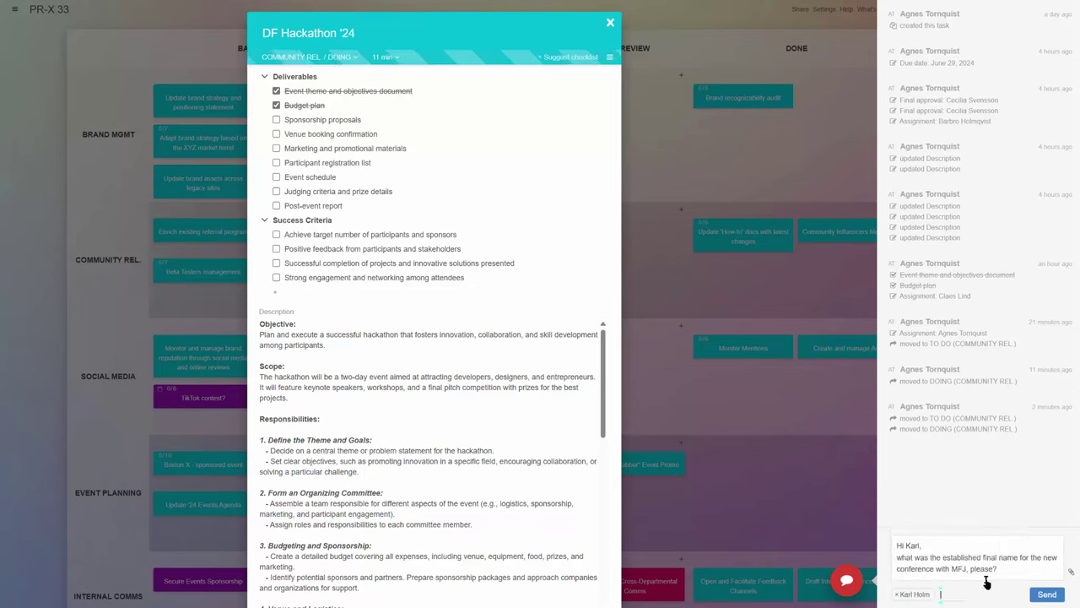
pyautogui.click(1047, 594)
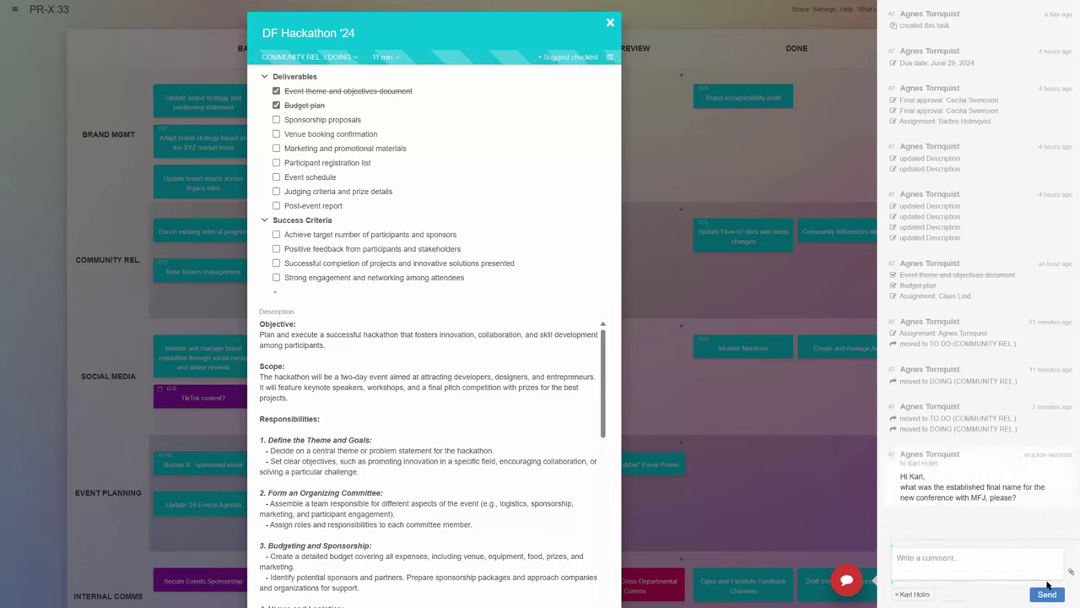
# Close the card, filter the board by '801-00', then clear the filter
pyautogui.click(811, 467)
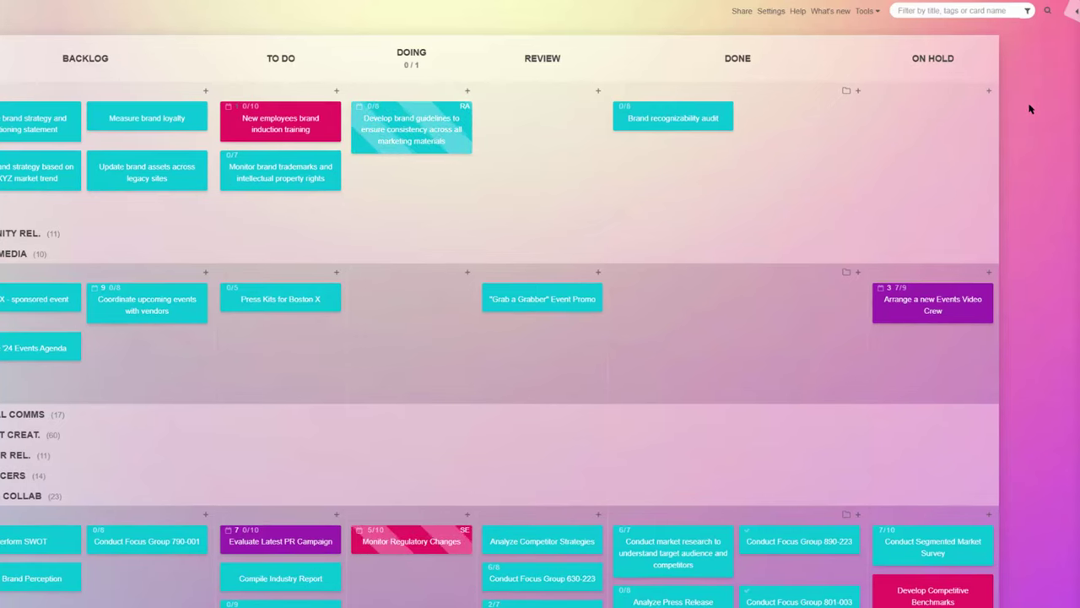
pyautogui.click(993, 10)
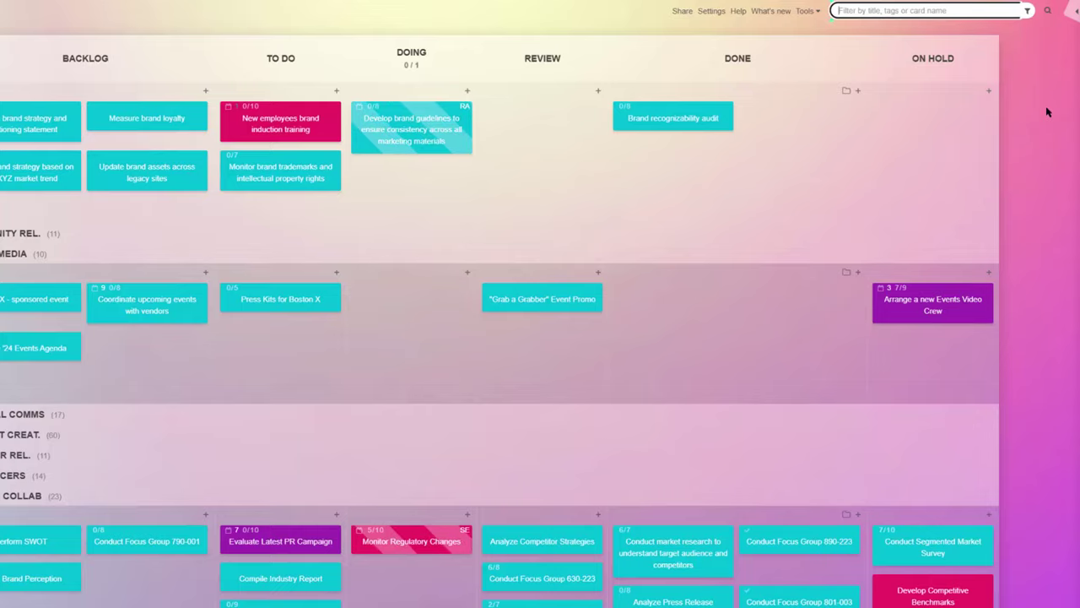
pyautogui.write('801-003')
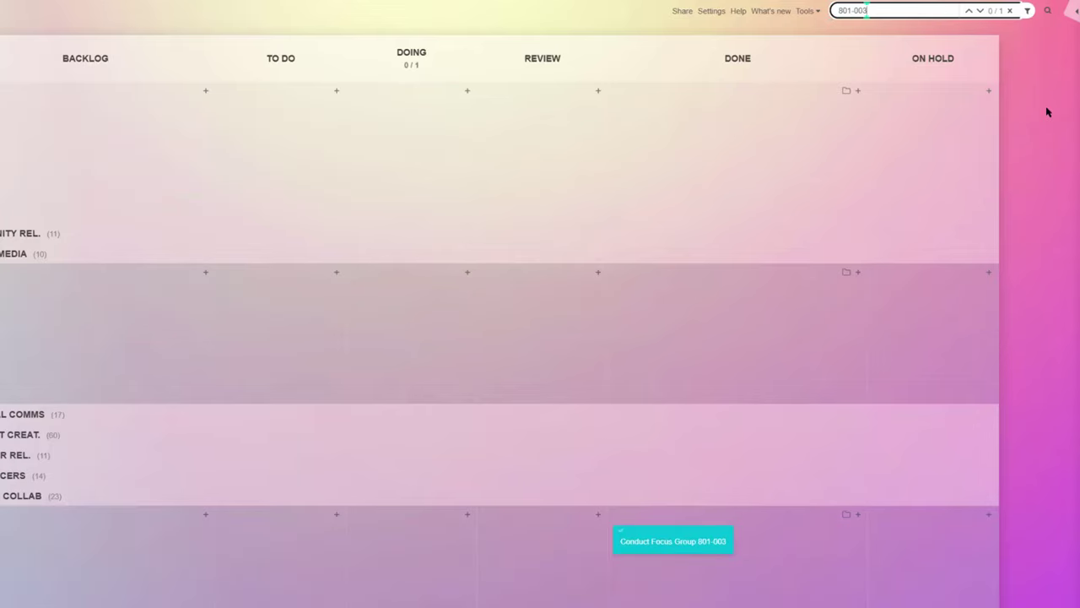
pyautogui.click(1011, 11)
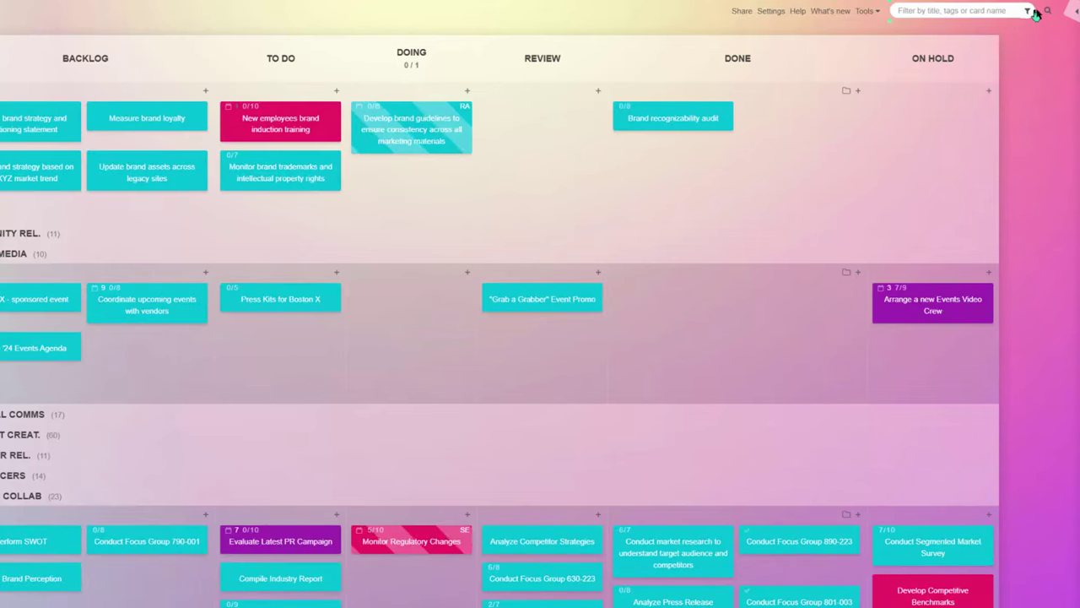
# Search all boards for 'call', then dismiss the search results
pyautogui.click(1049, 12)
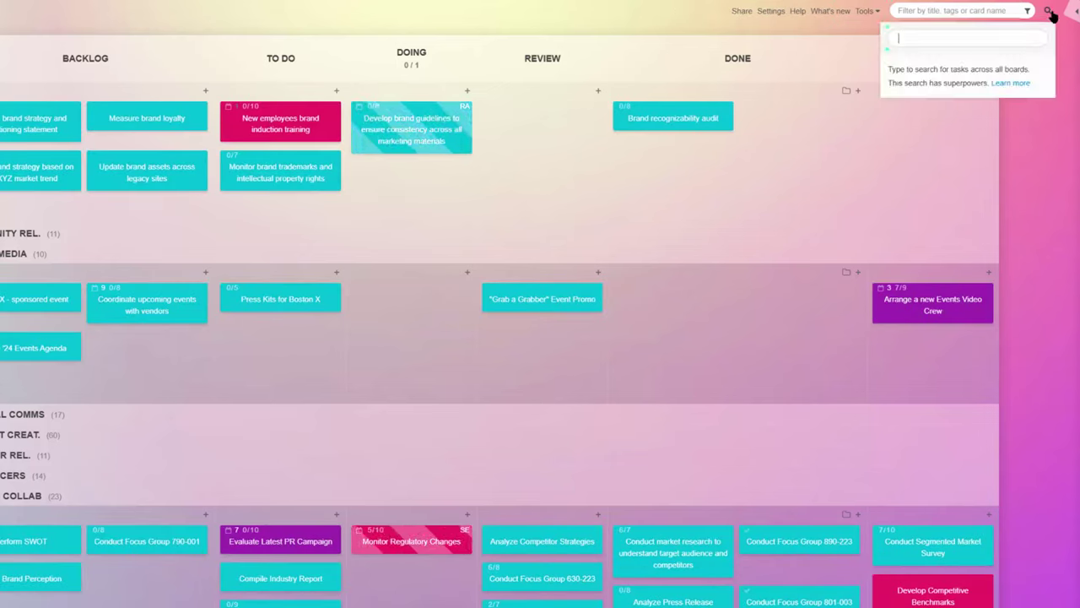
pyautogui.write('call')
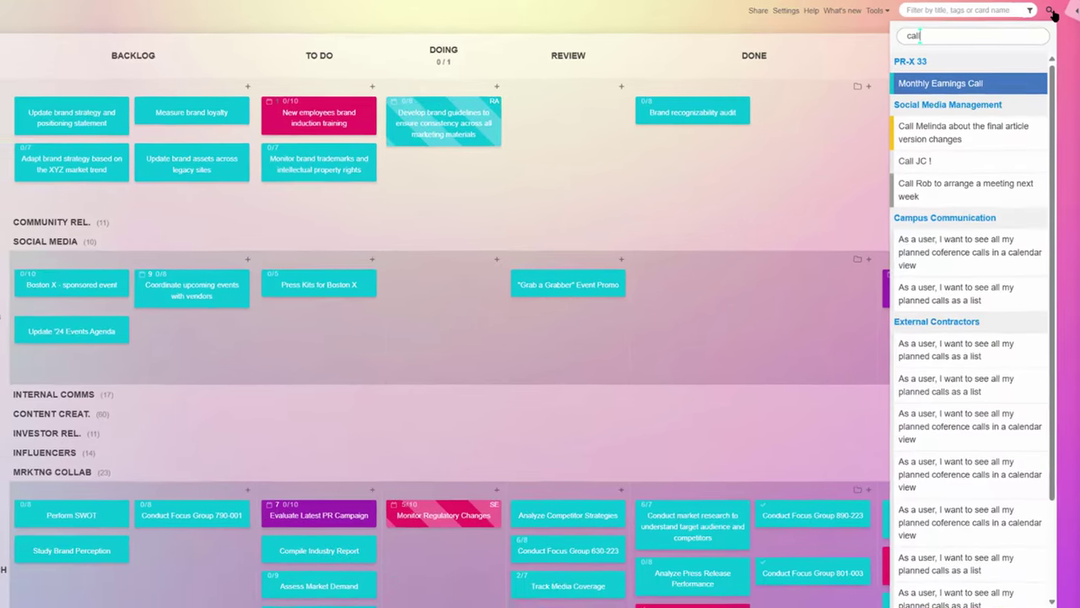
pyautogui.press('Escape')
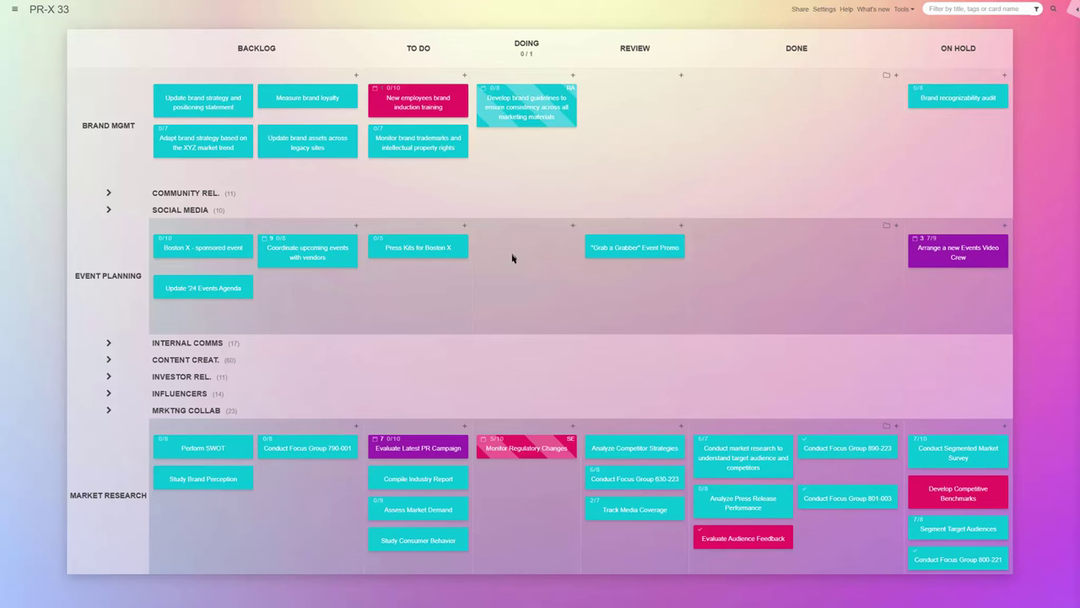
# Expand the collapsed Social Media and Community Rel. swimlanes on the PR-X 33 board
pyautogui.click(197, 210)
pyautogui.click(192, 193)
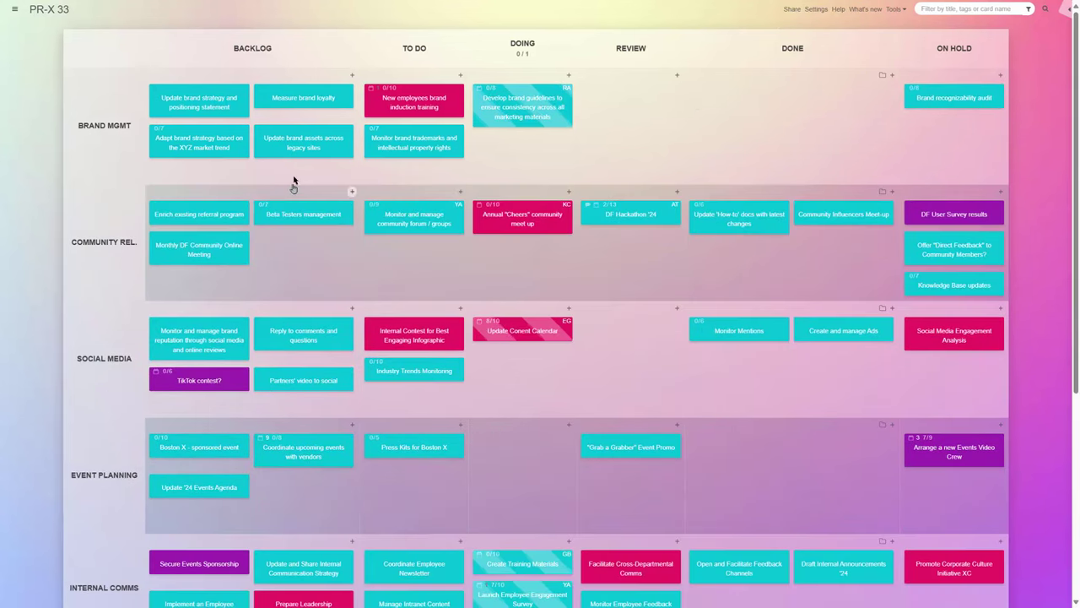